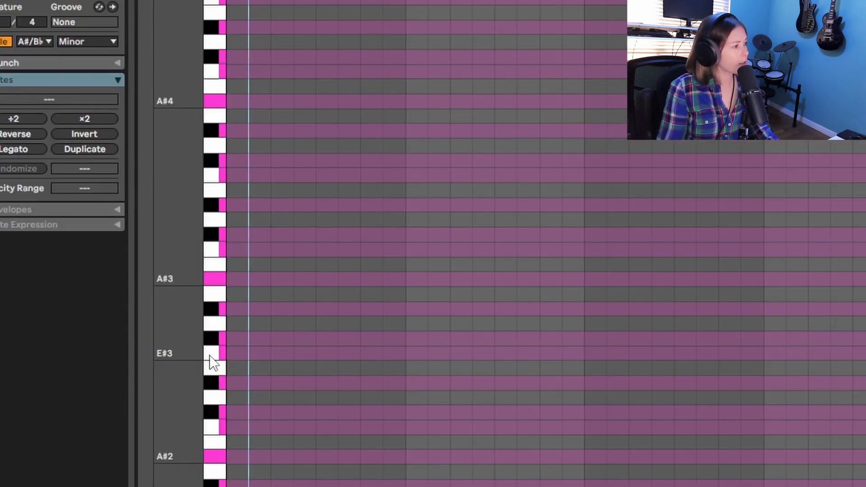
{"action": "left_click", "coordinate": [125, 269]}
{"action": "left_click", "coordinate": [129, 260]}
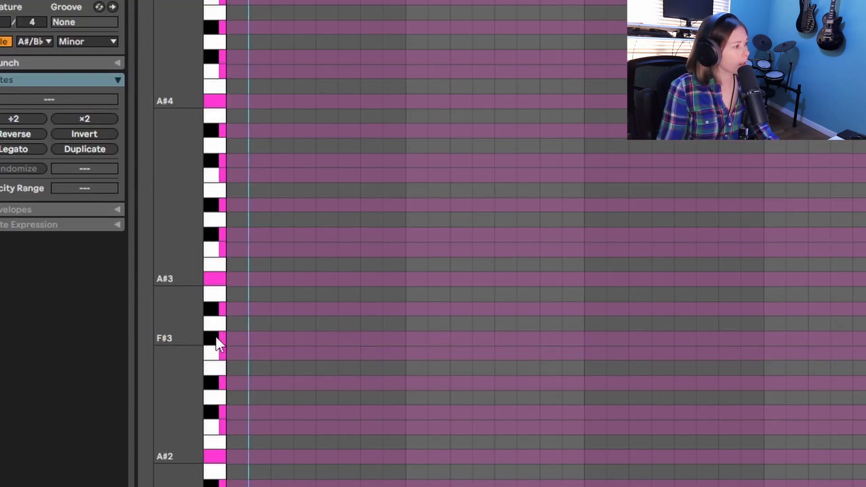
{"action": "left_click", "coordinate": [216, 233]}
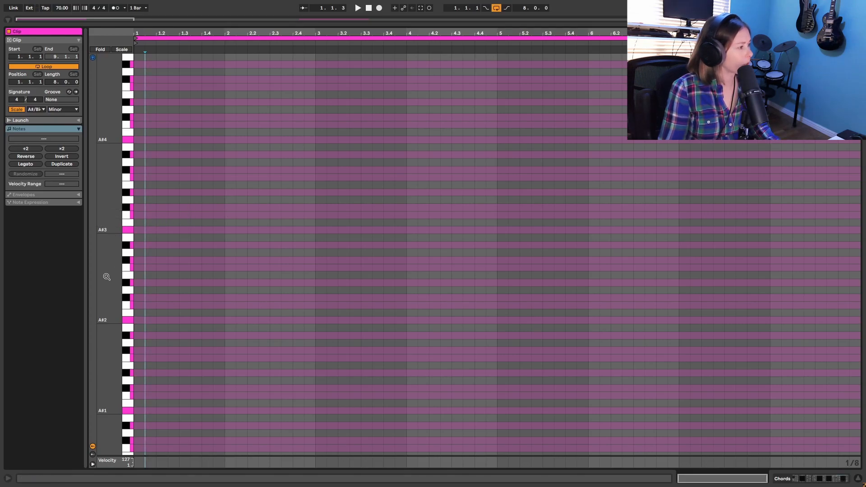
Draw eighth-note A#2, C#3 and E#3 notes at the start of bar 1 in the clip.
{"action": "left_click_drag", "start_coordinate": [114, 272], "coordinate": [165, 338]}
{"action": "key", "text": "b"}
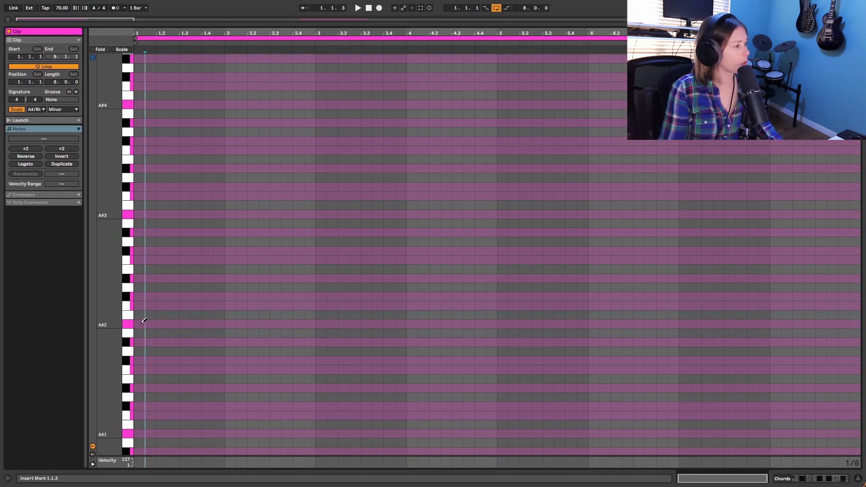
{"action": "left_click", "coordinate": [144, 324]}
{"action": "left_click", "coordinate": [141, 297]}
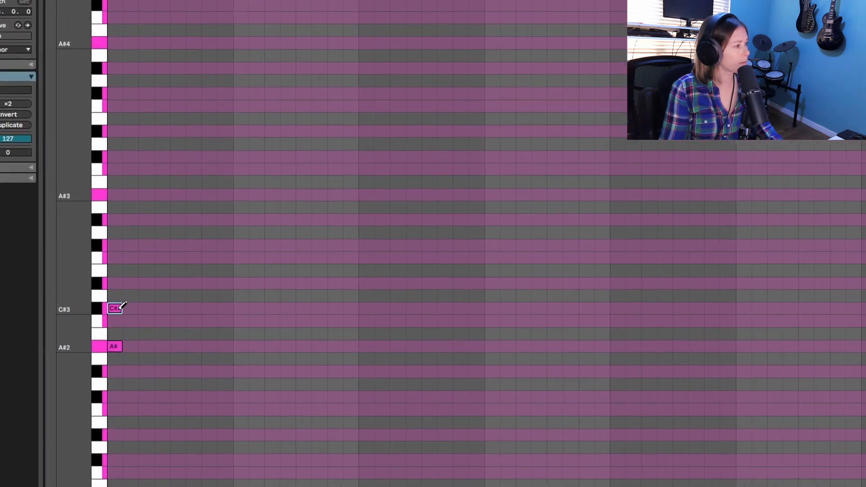
{"action": "left_click", "coordinate": [112, 259]}
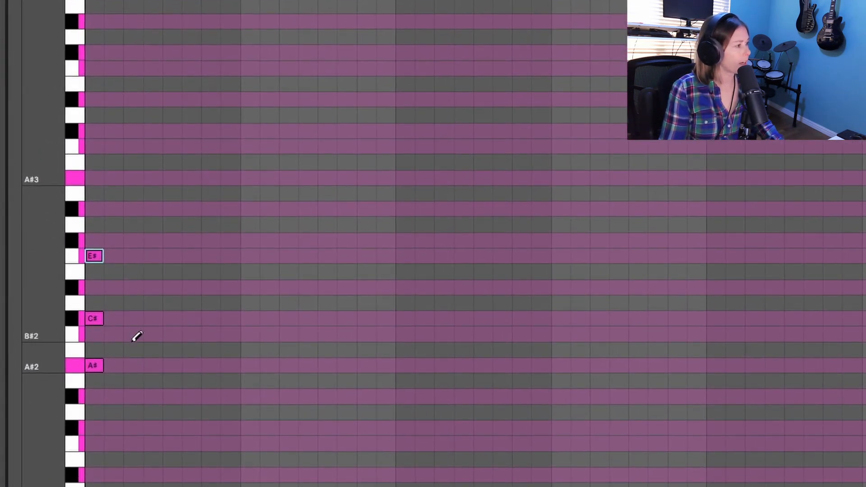
Extend the A#2, C#3 and E#3 notes so that each fills the whole first bar.
{"action": "key", "text": "b"}
{"action": "mouse_move", "coordinate": [136, 399]}
{"action": "left_mouse_down"}
{"action": "mouse_move", "coordinate": [96, 259]}
{"action": "mouse_move", "coordinate": [271, 282]}
{"action": "left_mouse_up"}
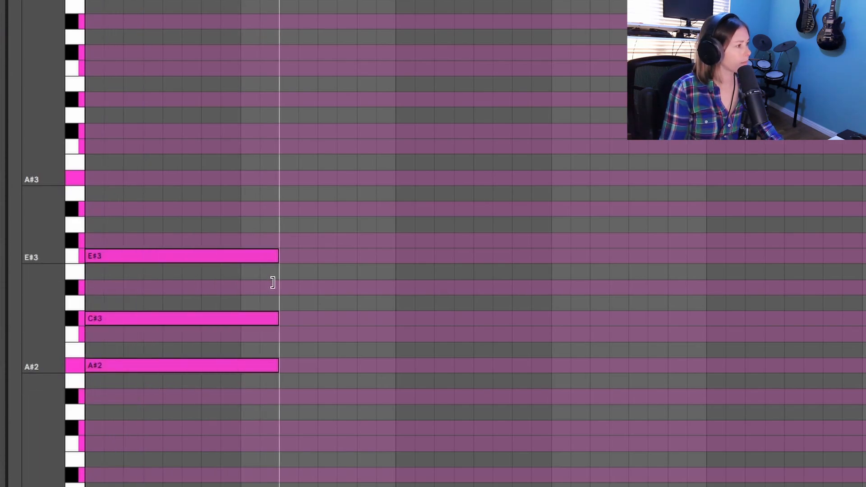
{"action": "left_click_drag", "start_coordinate": [278, 251], "coordinate": [241, 250]}
{"action": "left_click", "coordinate": [268, 416]}
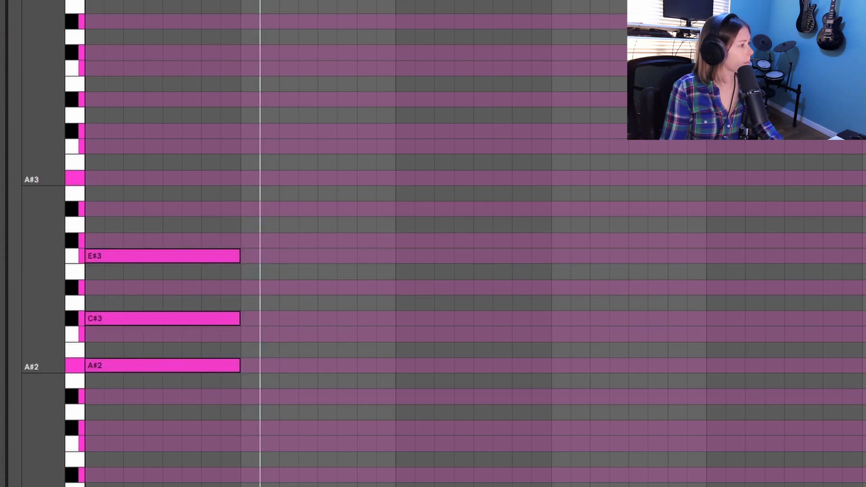
Raise C#3 one octave and trim the note starts so C#4 begins an eighth note in and E#3 on beat 3.
{"action": "left_click", "coordinate": [119, 318]}
{"action": "key", "text": "shift+Up"}
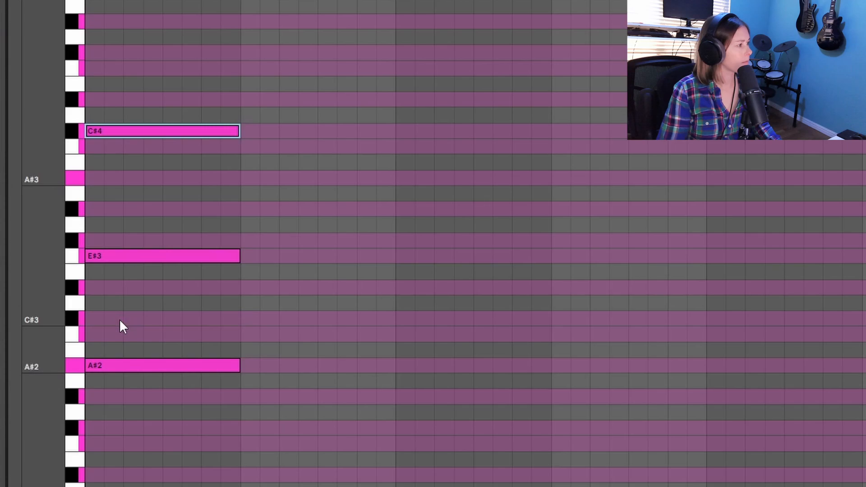
{"action": "left_click", "coordinate": [116, 255]}
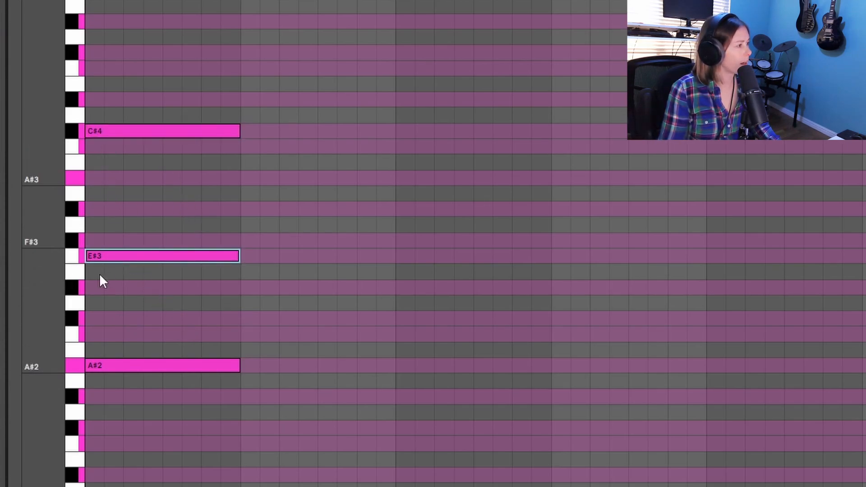
{"action": "left_click_drag", "start_coordinate": [88, 255], "coordinate": [164, 256]}
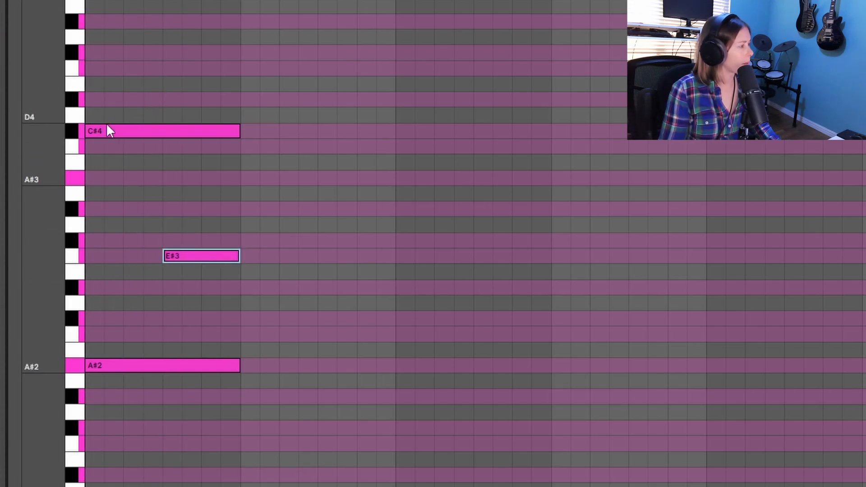
{"action": "left_click_drag", "start_coordinate": [87, 131], "coordinate": [111, 129]}
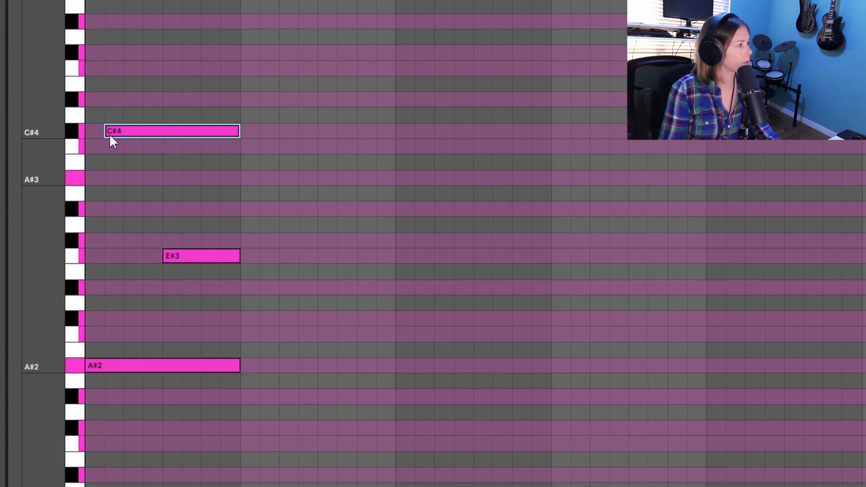
{"action": "left_click", "coordinate": [153, 166]}
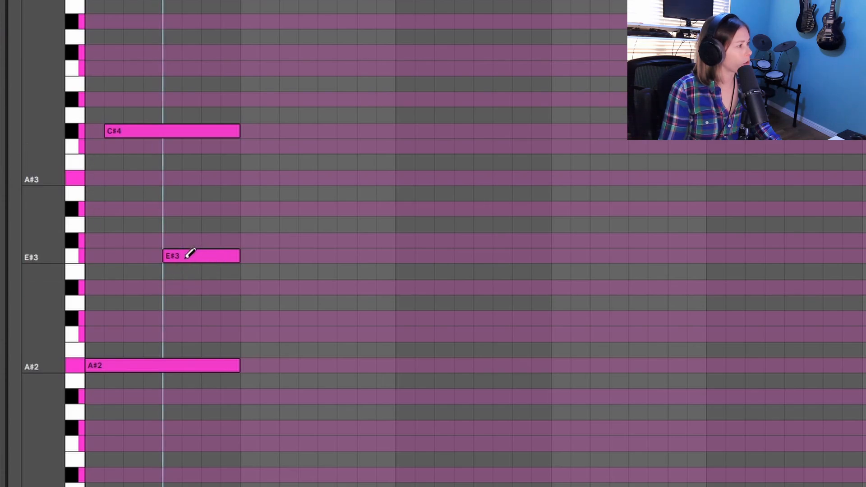
Add a B#3 note from beat 2 and a D#3 note an eighth later, both lasting to the end of bar 1.
{"action": "left_click", "coordinate": [129, 145]}
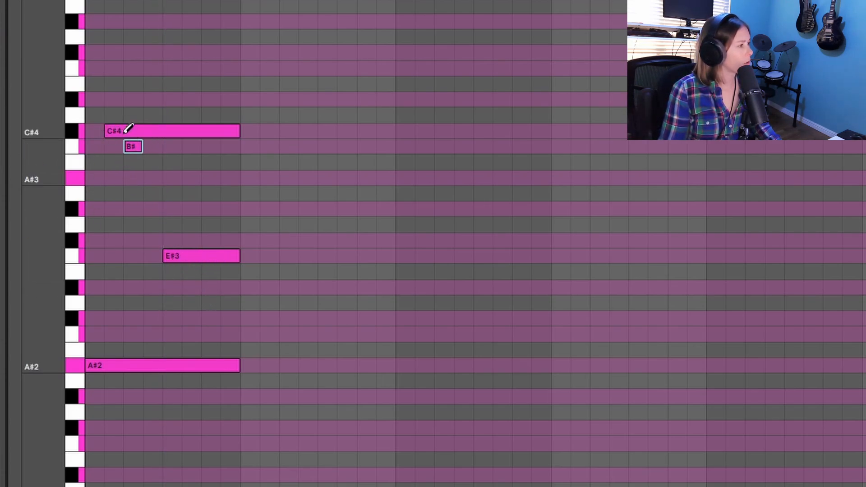
{"action": "left_click_drag", "start_coordinate": [140, 149], "coordinate": [239, 148]}
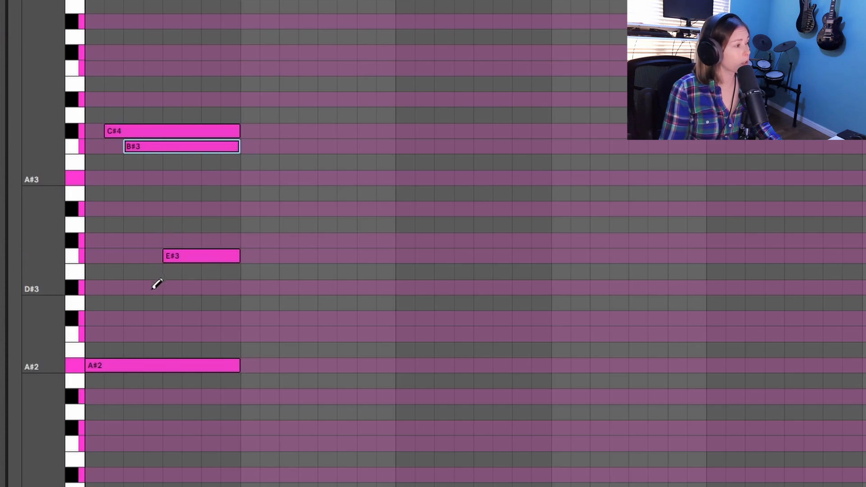
{"action": "left_click", "coordinate": [135, 287]}
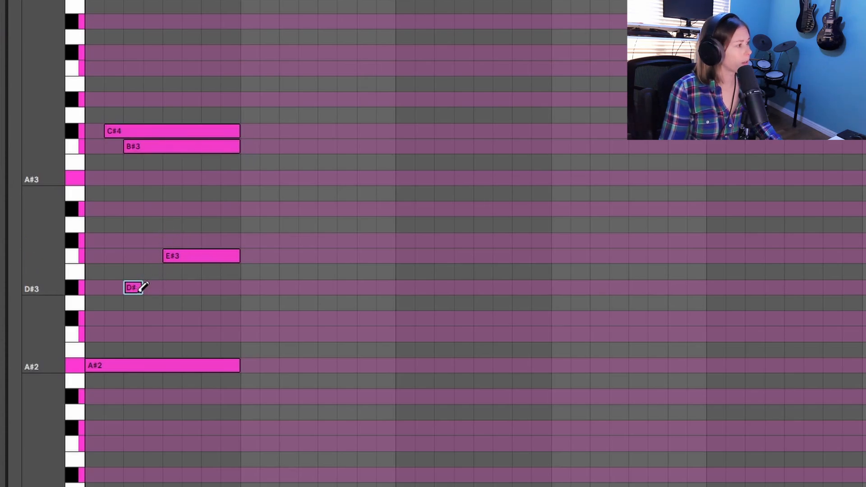
{"action": "left_click_drag", "start_coordinate": [134, 291], "coordinate": [241, 285]}
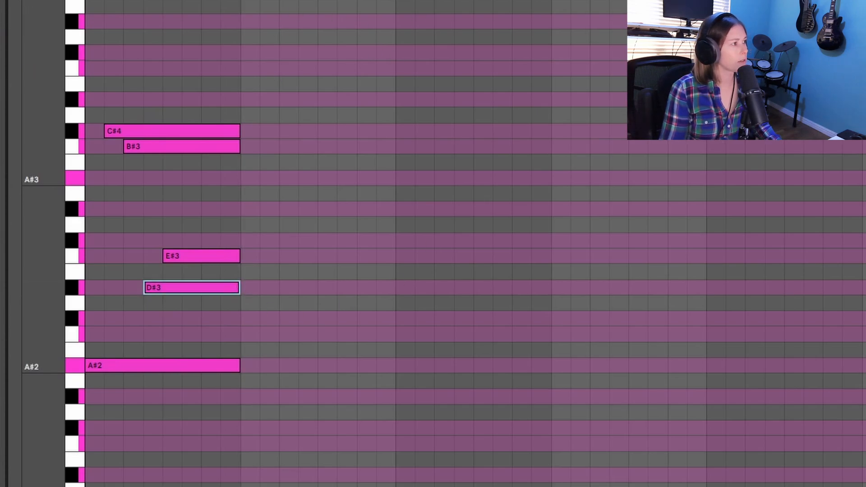
{"action": "key", "text": "space"}
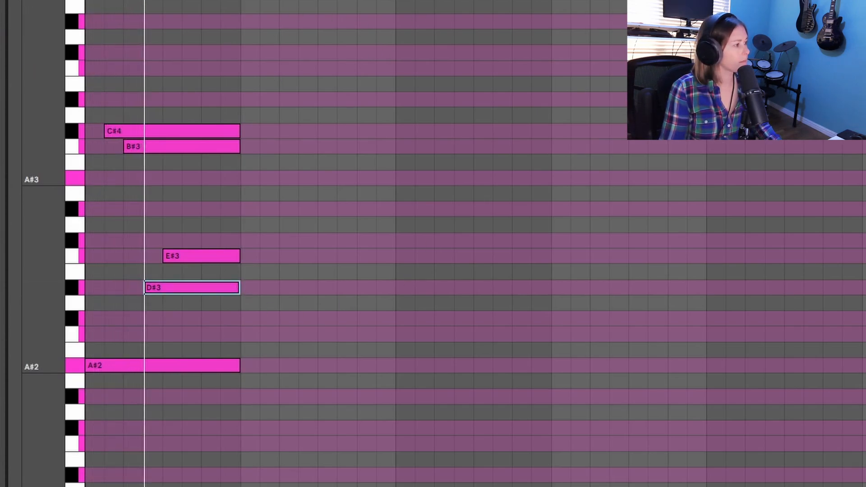
Duplicate all the notes of bar 1 repeatedly until the pattern fills all eight bars.
{"action": "key", "text": "ctrl+a"}
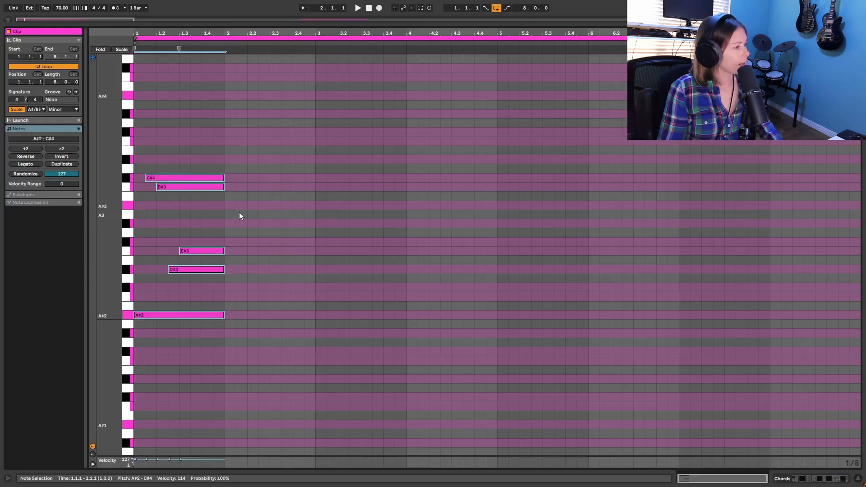
{"action": "key", "text": "ctrl+d"}
{"action": "key", "text": "ctrl+d"}
{"action": "key", "text": "ctrl+d"}
{"action": "key", "text": "ctrl+d"}
{"action": "key", "text": "ctrl+d"}
{"action": "key", "text": "ctrl+d"}
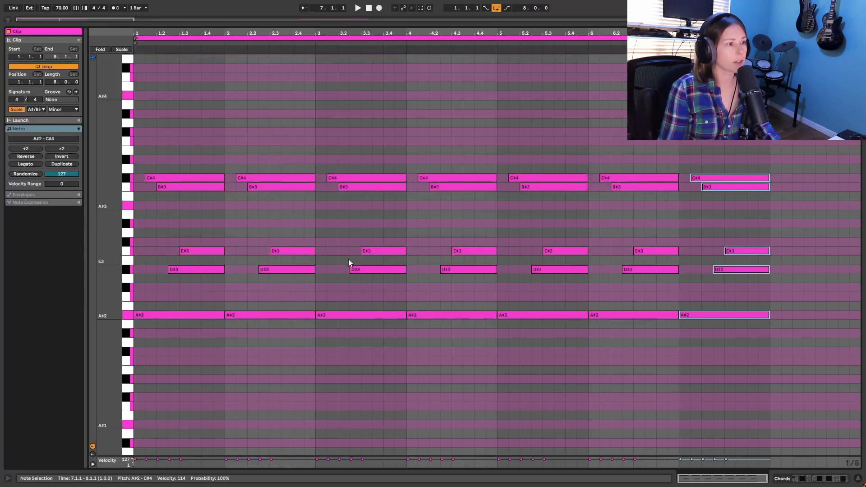
{"action": "key", "text": "ctrl+d"}
{"action": "left_click", "coordinate": [306, 345]}
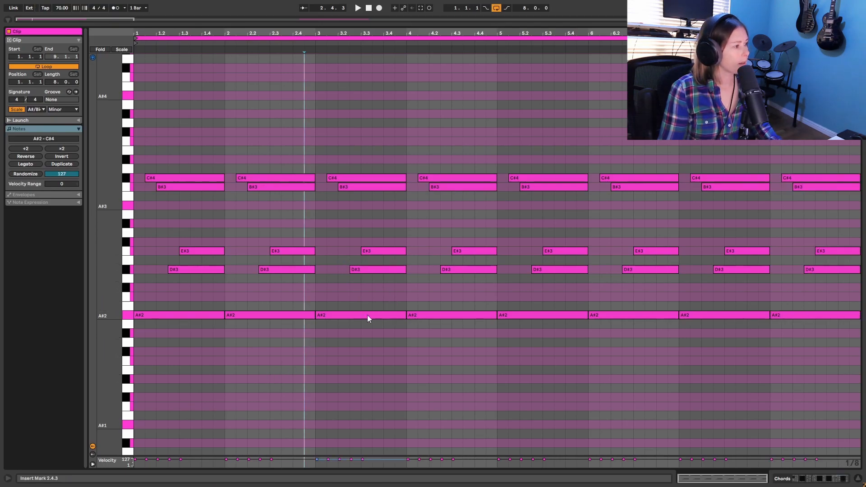
Move the A#2 bass notes in bars 3 and 4 down to F#2.
{"action": "left_click", "coordinate": [352, 318]}
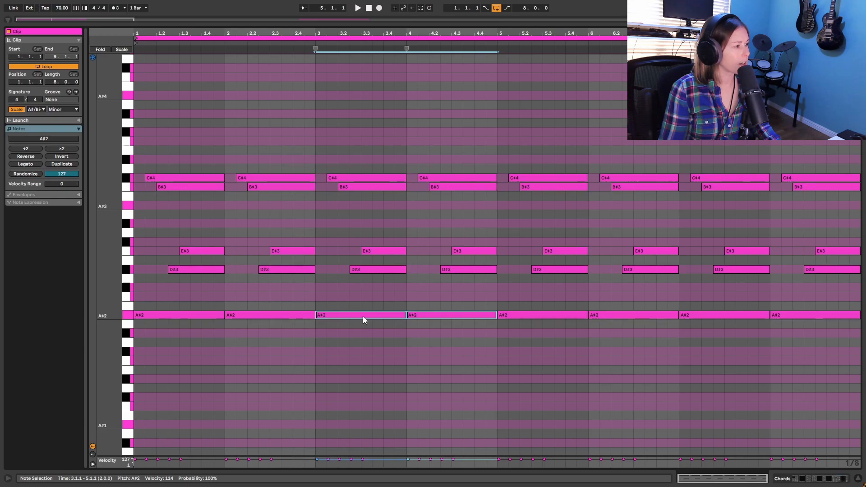
{"action": "left_click_drag", "start_coordinate": [363, 318], "coordinate": [361, 355]}
{"action": "left_click_drag", "start_coordinate": [297, 340], "coordinate": [333, 370]}
Shorten the A#2 note in bar 2 to three beats and fill the bar's last beat with a G#2 note.
{"action": "left_click_drag", "start_coordinate": [314, 315], "coordinate": [293, 315]}
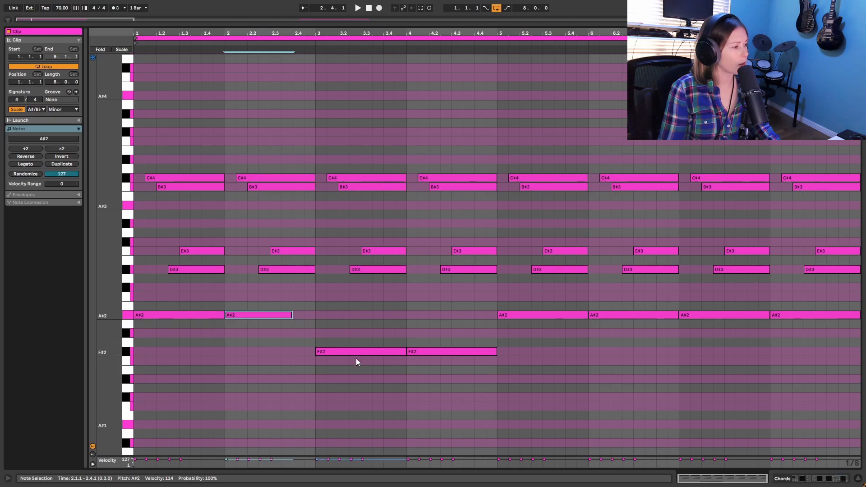
{"action": "double_click", "coordinate": [297, 332]}
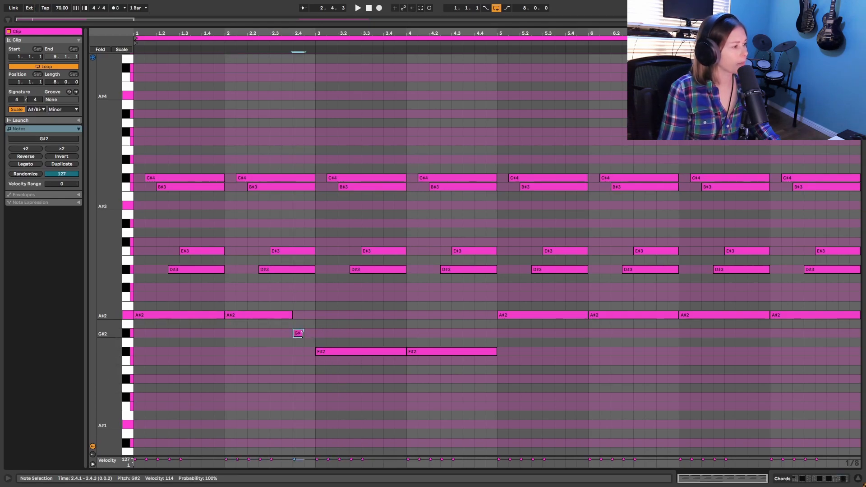
{"action": "left_click_drag", "start_coordinate": [304, 334], "coordinate": [315, 337]}
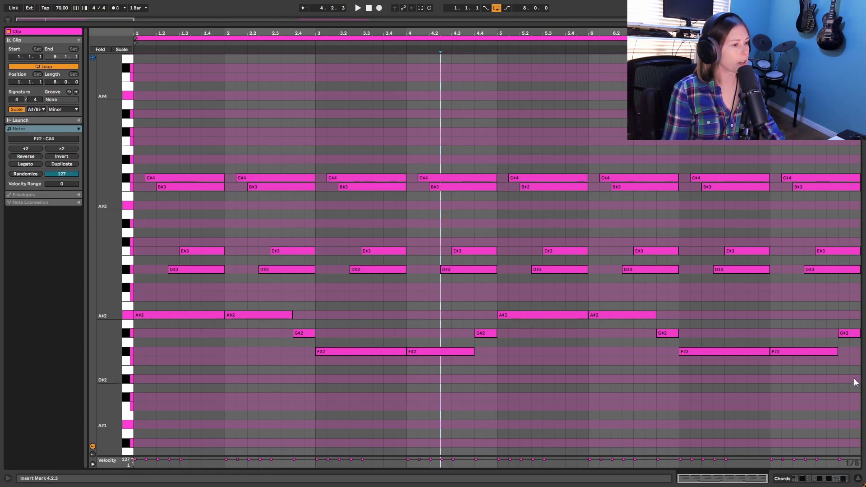
Duplicate all the bass notes across the eight bars one octave lower, at A#1, G#1 and F#1.
{"action": "left_click_drag", "start_coordinate": [856, 382], "coordinate": [191, 321]}
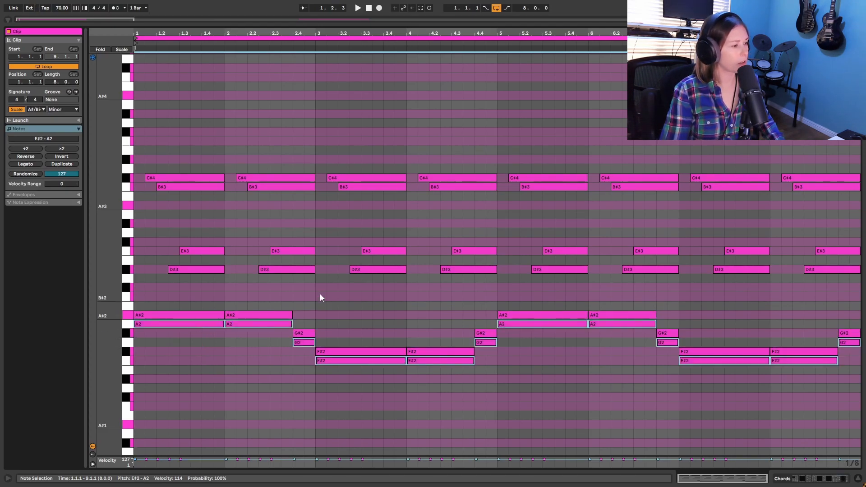
{"action": "key", "text": "shift+Down"}
{"action": "key", "text": "Up"}
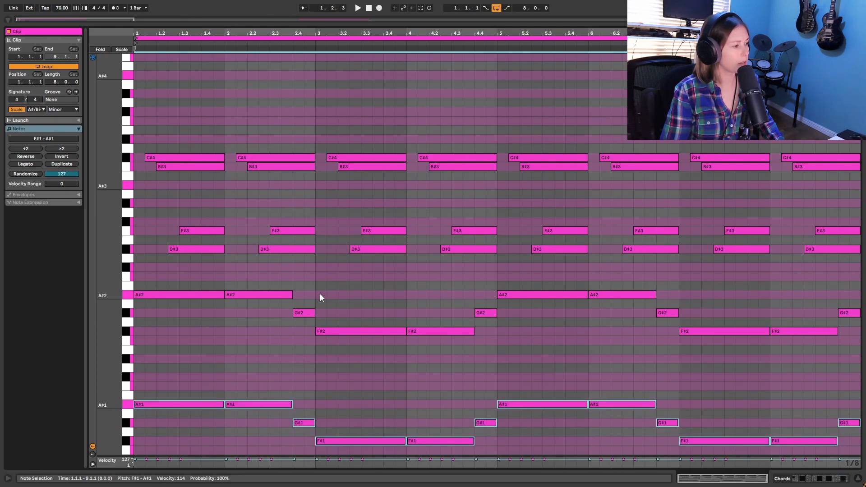
{"action": "scroll", "coordinate": [528, 292], "scroll_direction": "down", "scroll_amount": 2}
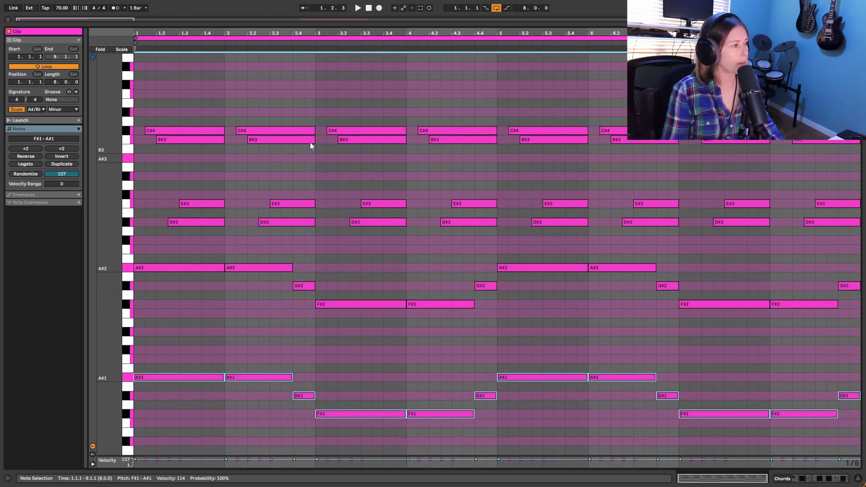
Play back the chord progression and enable the Velocity device on the Chords track.
{"action": "left_click", "coordinate": [357, 9]}
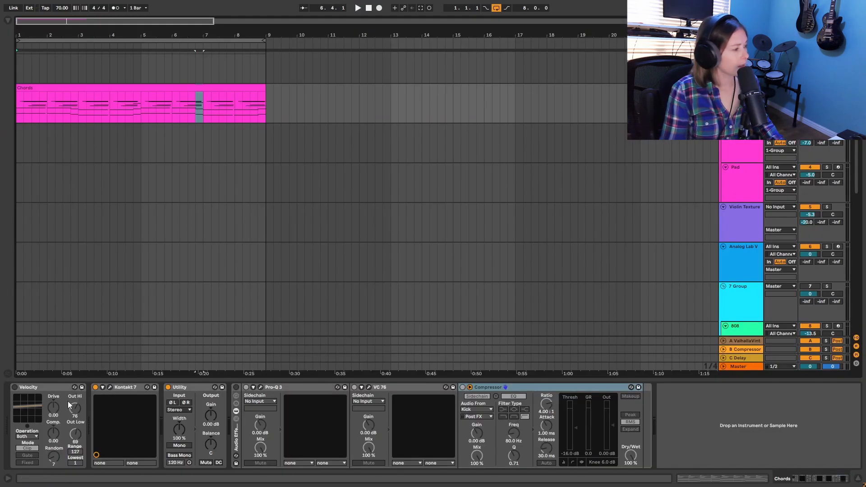
{"action": "left_click", "coordinate": [360, 8]}
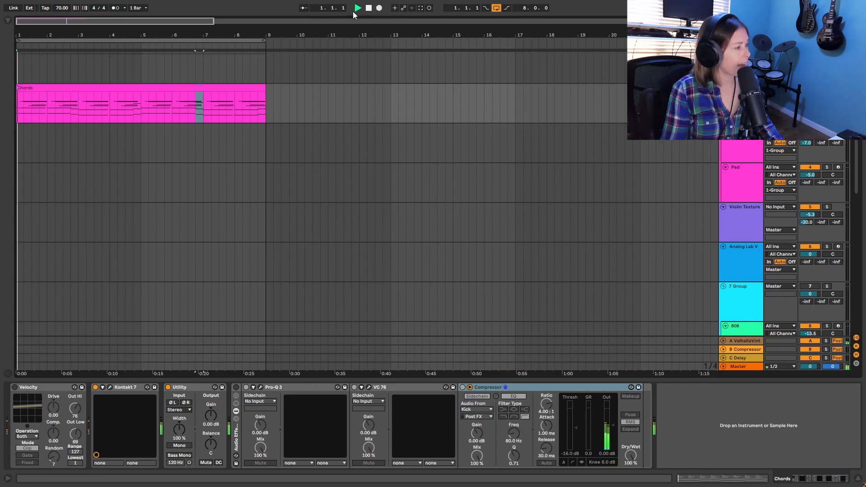
{"action": "left_click", "coordinate": [16, 387]}
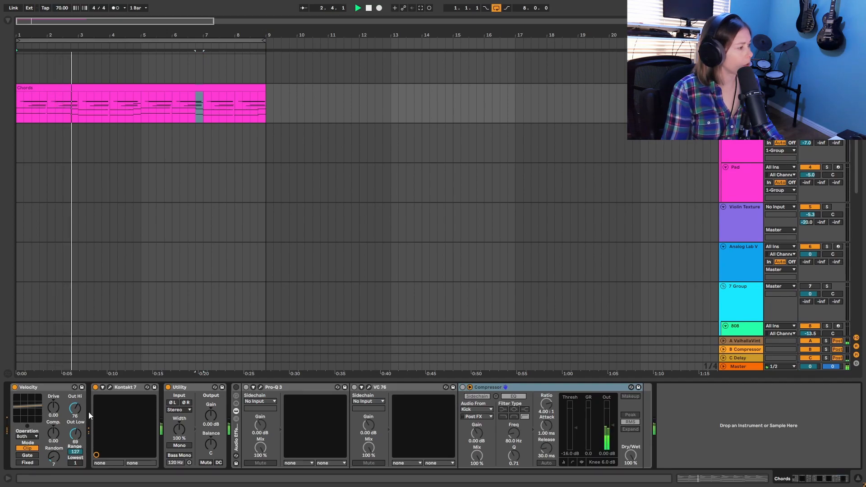
Examine the Pro-Q 3 equalizer curve and the VC 76 compressor settings on the Chords track during playback.
{"action": "left_click", "coordinate": [260, 388]}
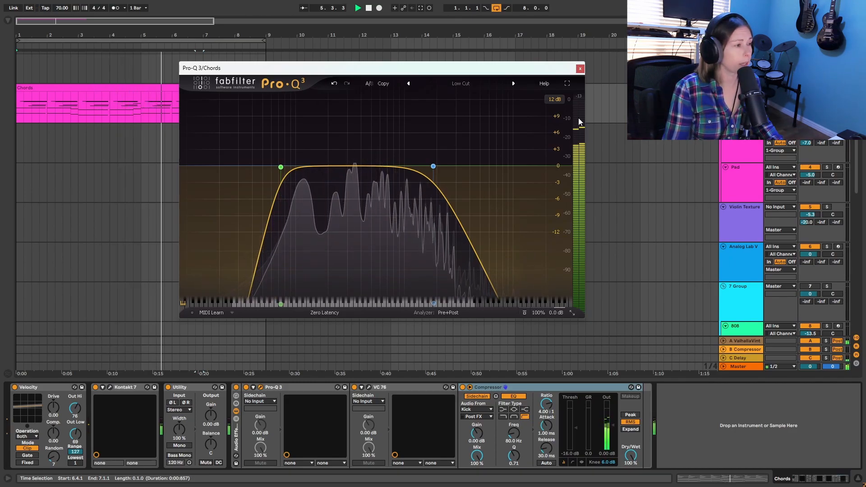
{"action": "left_click", "coordinate": [581, 69]}
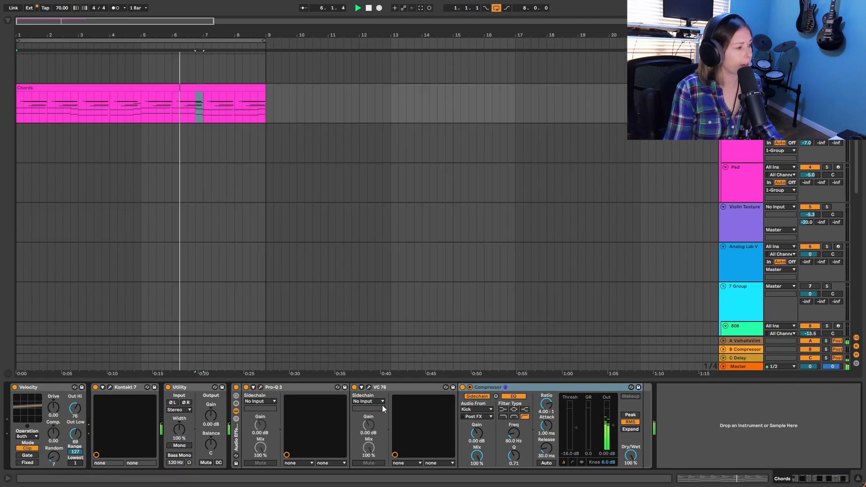
{"action": "left_click", "coordinate": [370, 387]}
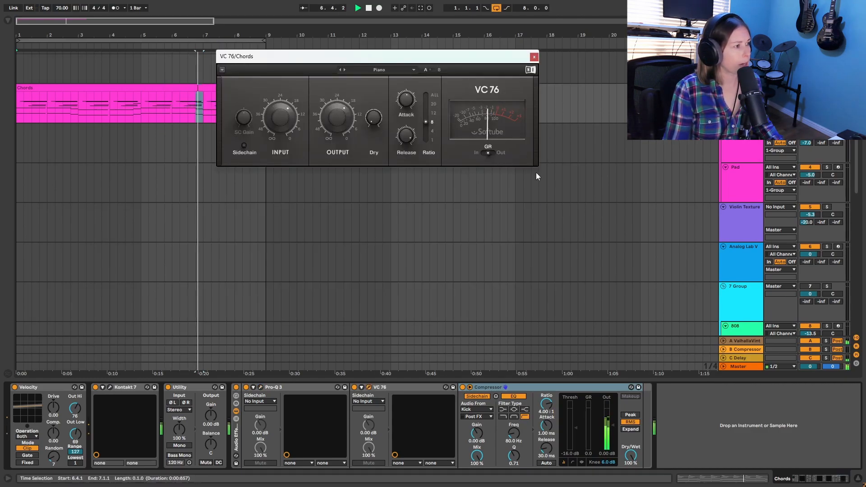
{"action": "left_click", "coordinate": [534, 57]}
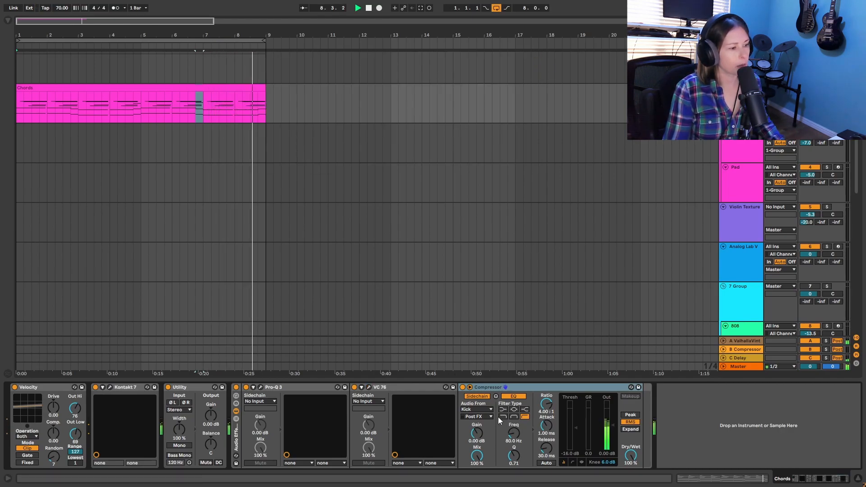
{"action": "left_click", "coordinate": [358, 9]}
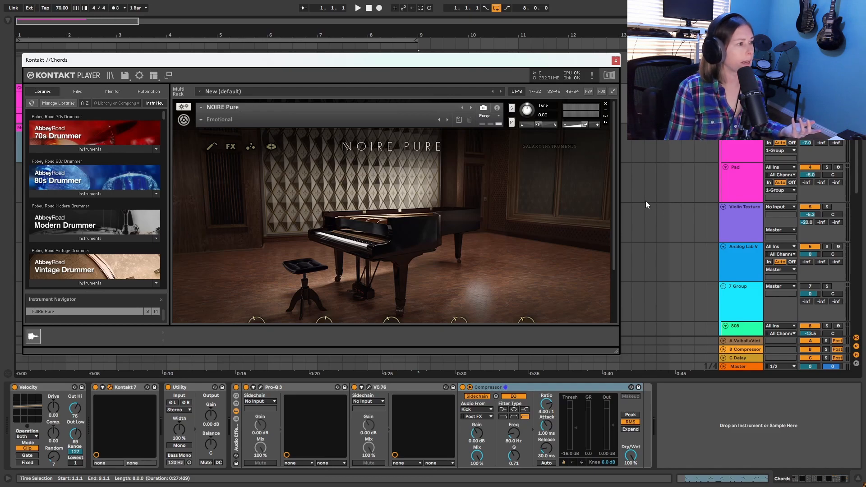
Close the piano instrument window and play back the Chords and Melody notes together in the piano roll.
{"action": "left_click", "coordinate": [616, 61]}
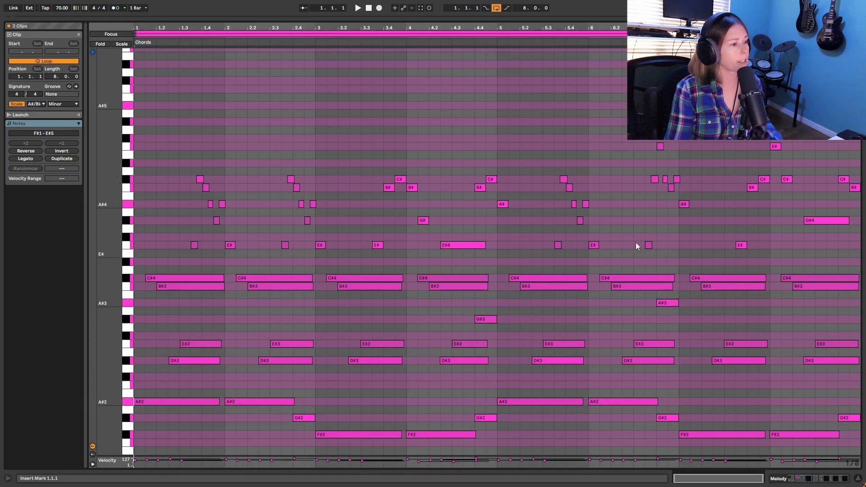
{"action": "scroll", "coordinate": [233, 298], "scroll_direction": "down", "scroll_amount": 3}
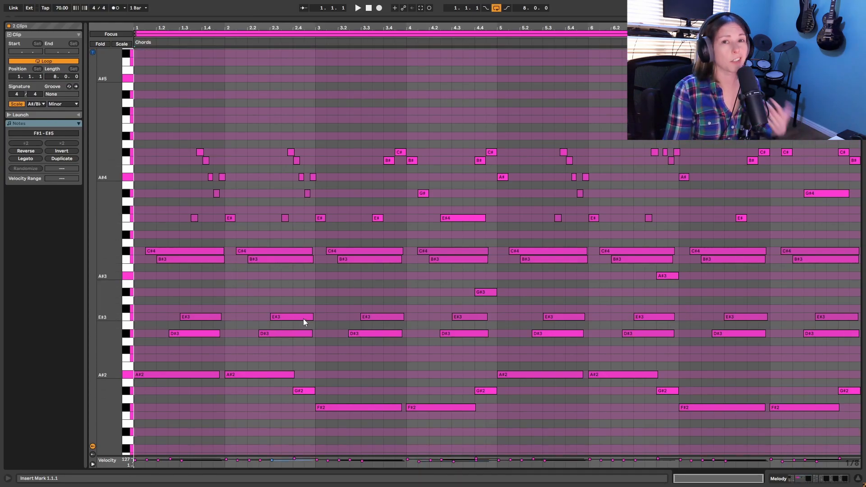
{"action": "scroll", "coordinate": [290, 298], "scroll_direction": "up", "scroll_amount": 2}
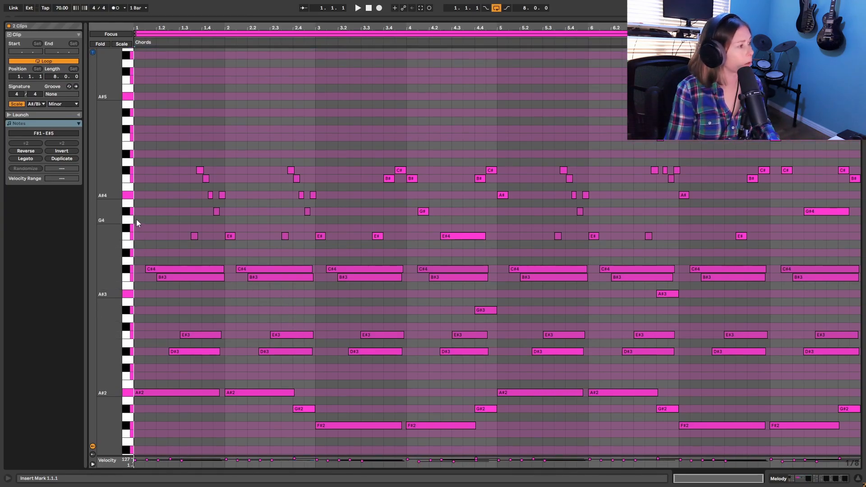
{"action": "left_click", "coordinate": [358, 8]}
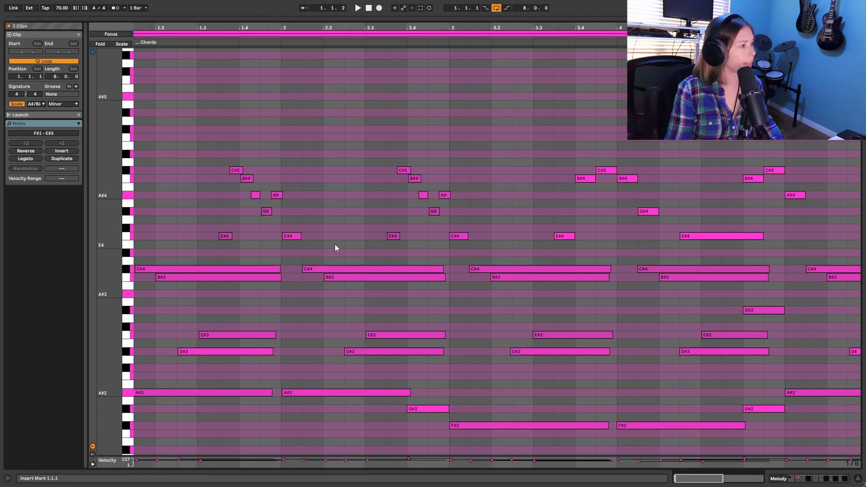
{"action": "left_click_drag", "start_coordinate": [599, 28], "coordinate": [397, 22]}
{"action": "left_click", "coordinate": [145, 207]}
{"action": "left_click", "coordinate": [182, 198]}
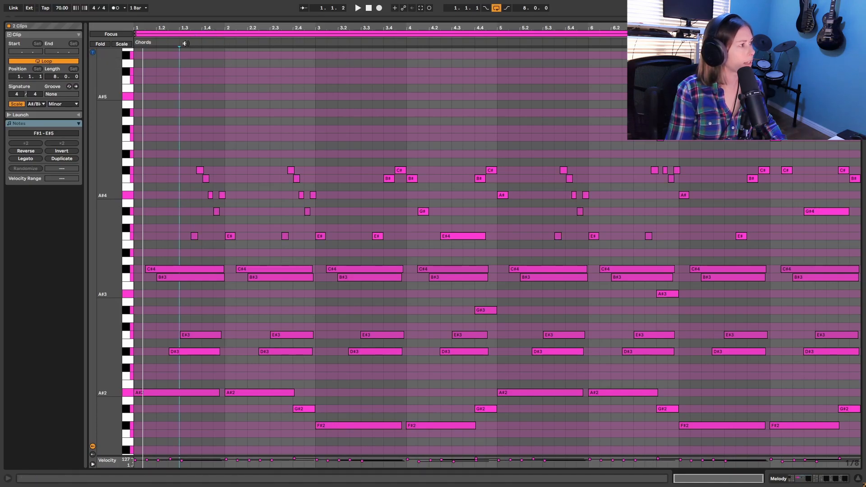
{"action": "key", "text": "space"}
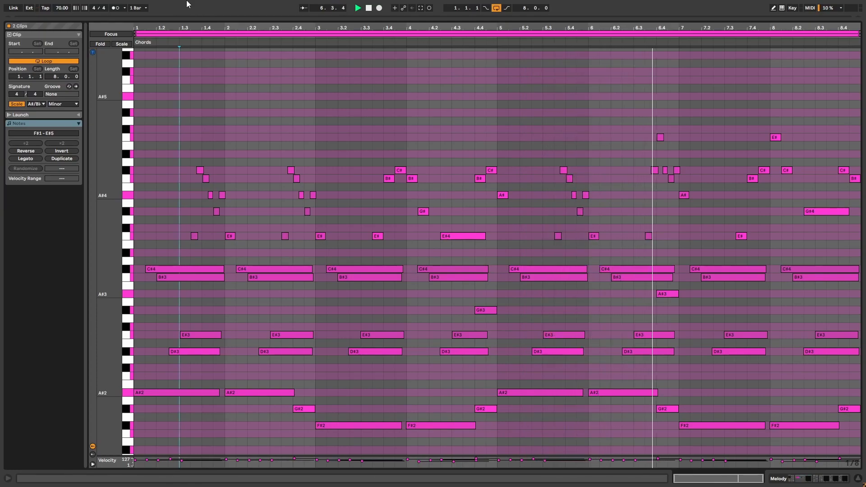
{"action": "left_click", "coordinate": [369, 8]}
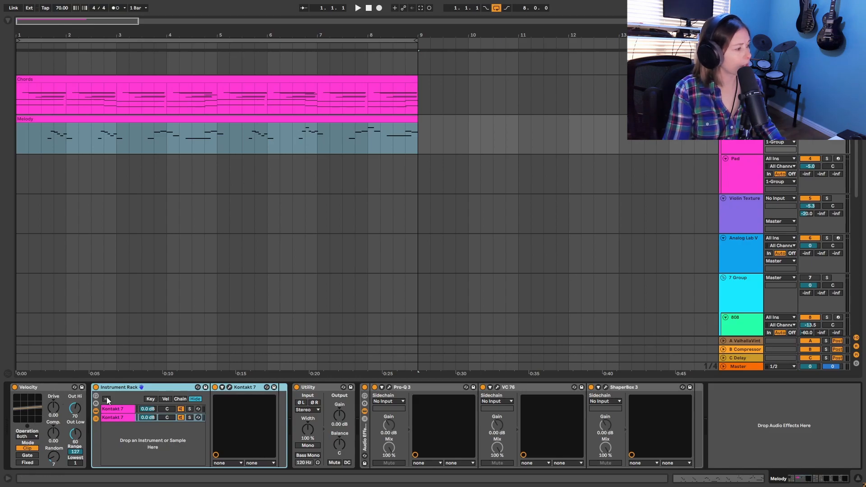
Examine the Mallet Flux Celesta instrument in the second Kontakt 7 chain of the Melody track's Instrument Rack.
{"action": "left_click", "coordinate": [239, 391]}
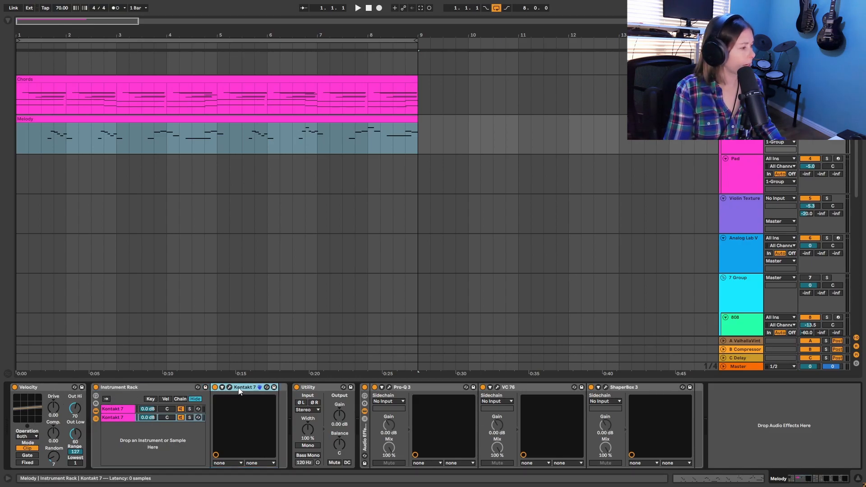
{"action": "left_click", "coordinate": [117, 419]}
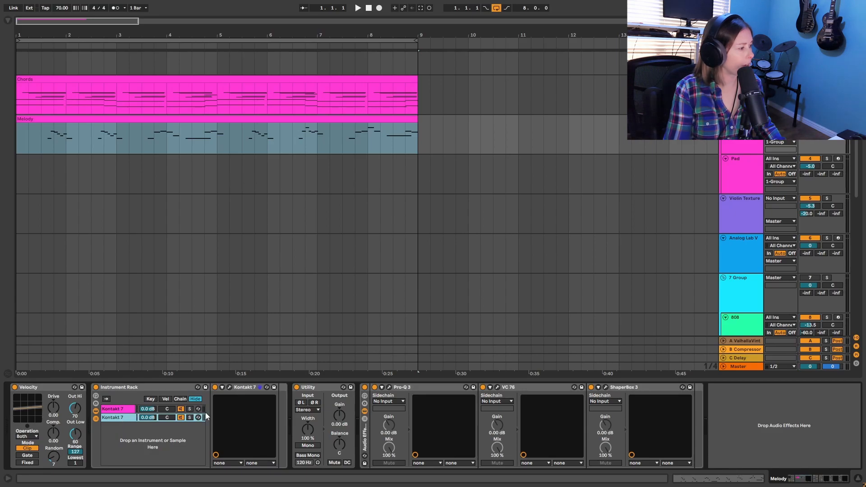
{"action": "left_click", "coordinate": [230, 388]}
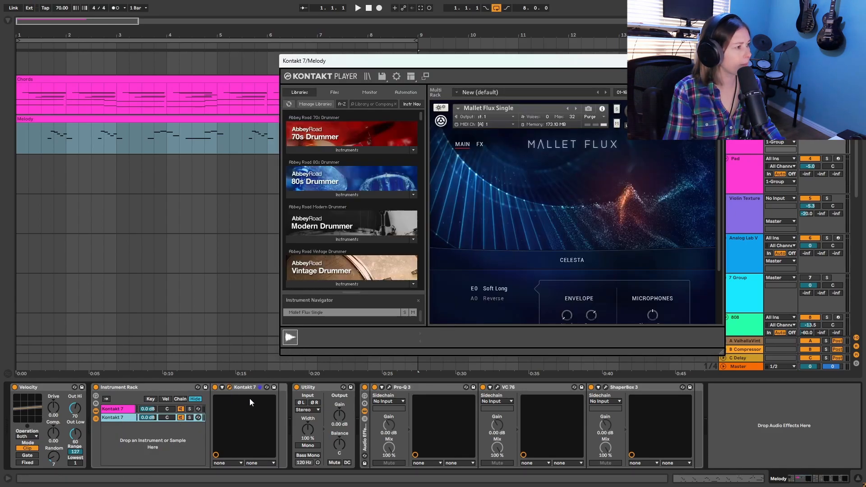
{"action": "scroll", "coordinate": [582, 283], "scroll_direction": "down", "scroll_amount": 1}
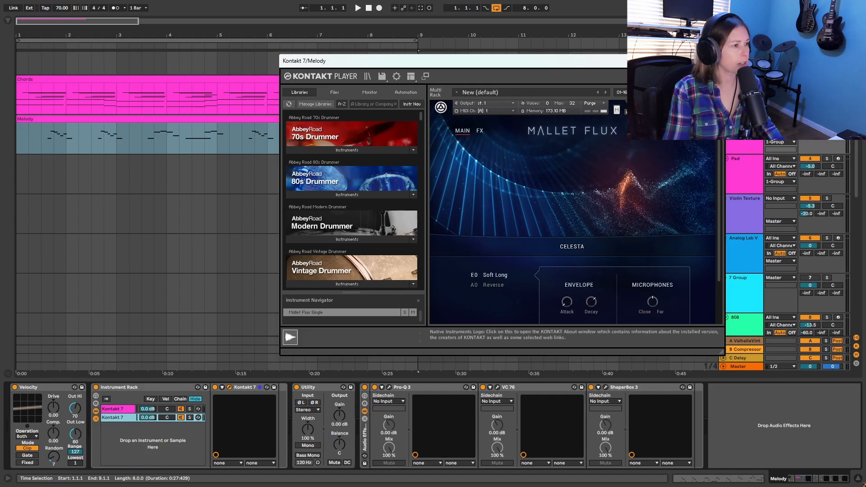
{"action": "left_click", "coordinate": [715, 61]}
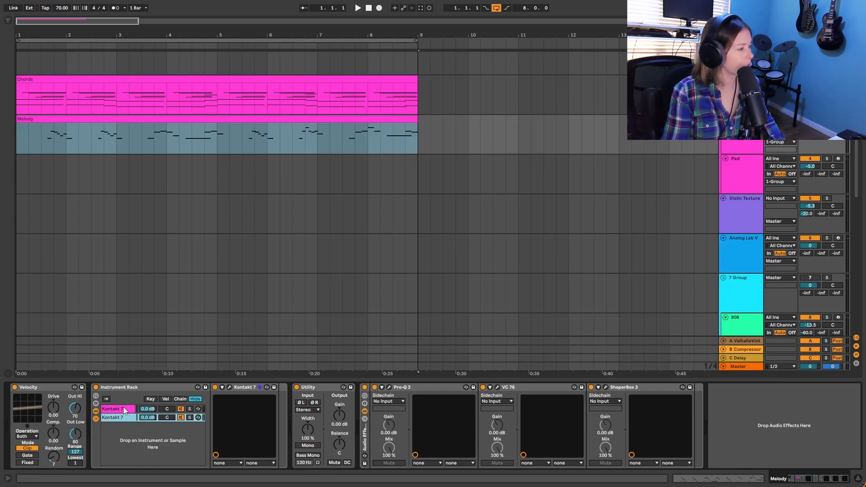
Examine the Melody track's Instrument Rack and the panning curve in its ShaperBox 3 effect.
{"action": "left_click", "coordinate": [142, 389]}
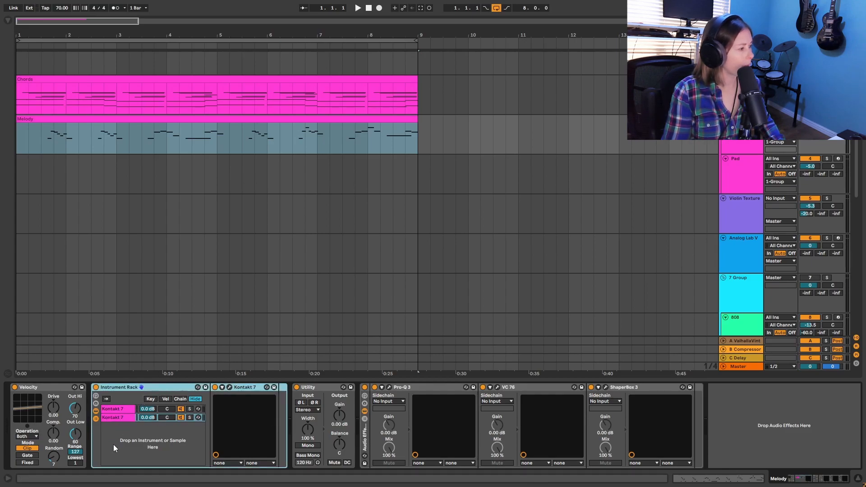
{"action": "left_click", "coordinate": [243, 389]}
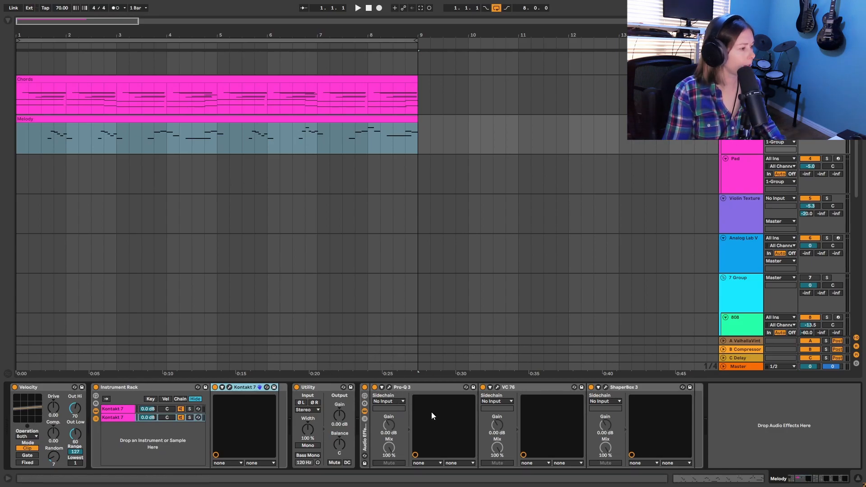
{"action": "left_click", "coordinate": [606, 388]}
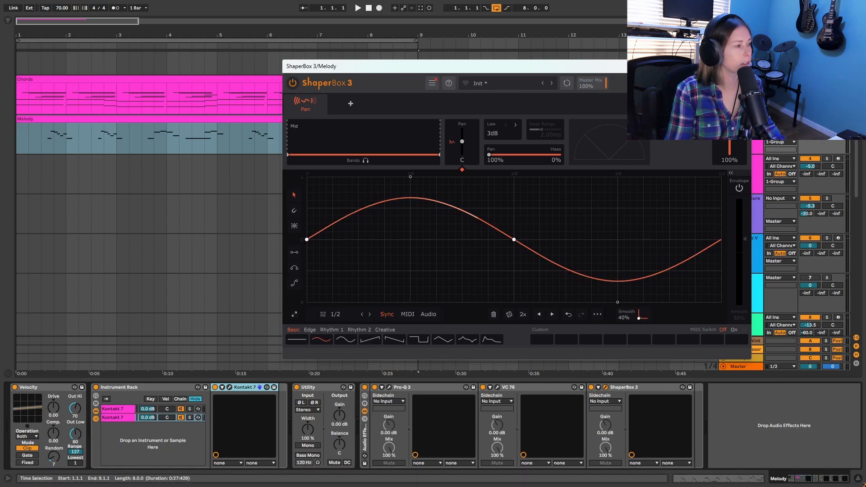
{"action": "left_click", "coordinate": [741, 66]}
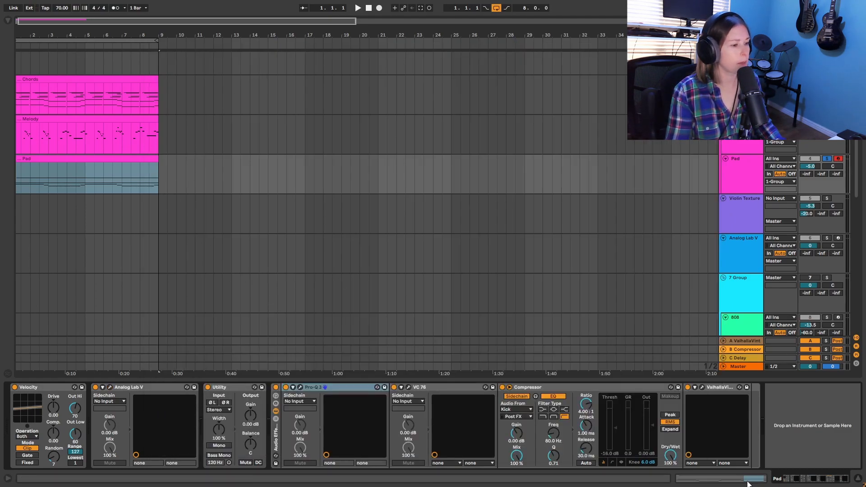
Show the Pad clip's notes in an enlarged piano roll and play them back from the start.
{"action": "left_click", "coordinate": [708, 479]}
{"action": "left_click_drag", "start_coordinate": [656, 380], "coordinate": [648, 36]}
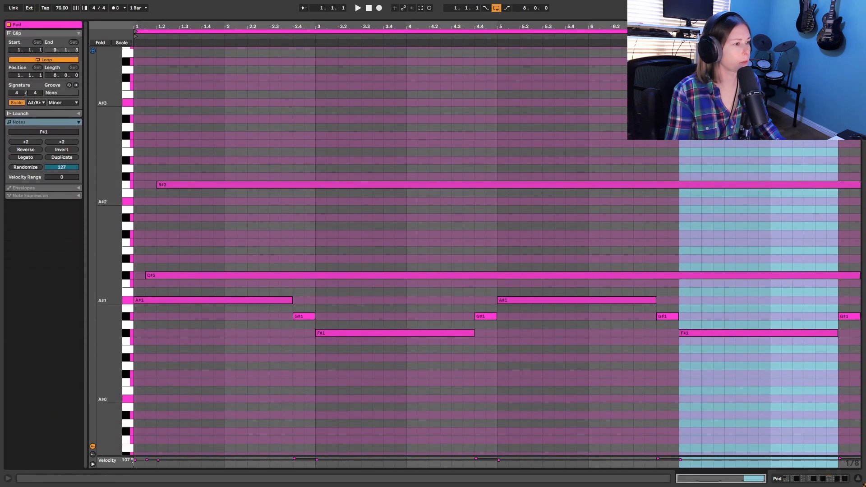
{"action": "left_click", "coordinate": [372, 370]}
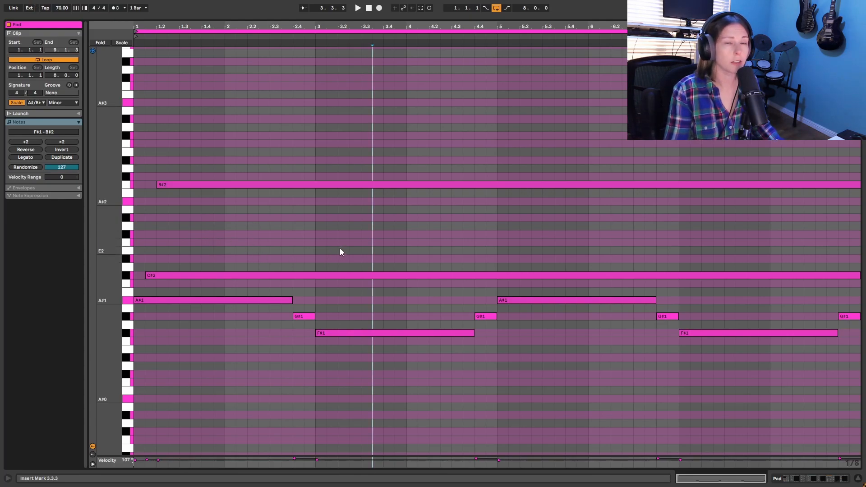
{"action": "left_click", "coordinate": [368, 8]}
{"action": "left_click", "coordinate": [137, 66]}
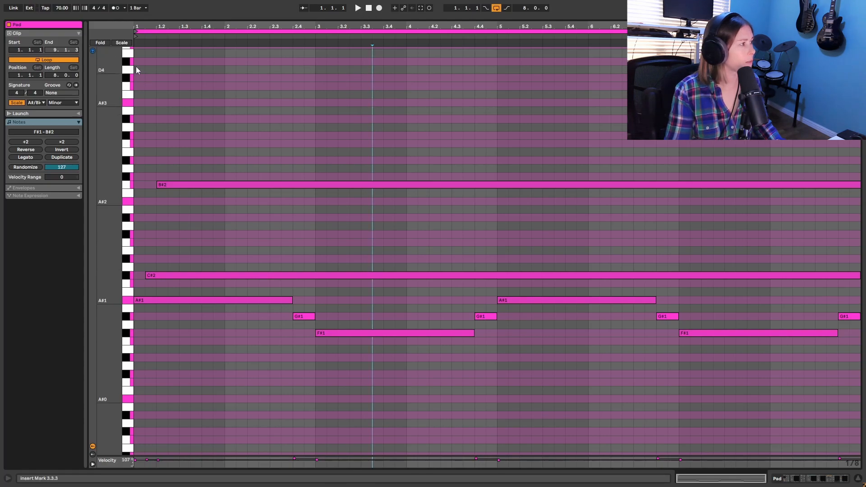
{"action": "left_click", "coordinate": [358, 9]}
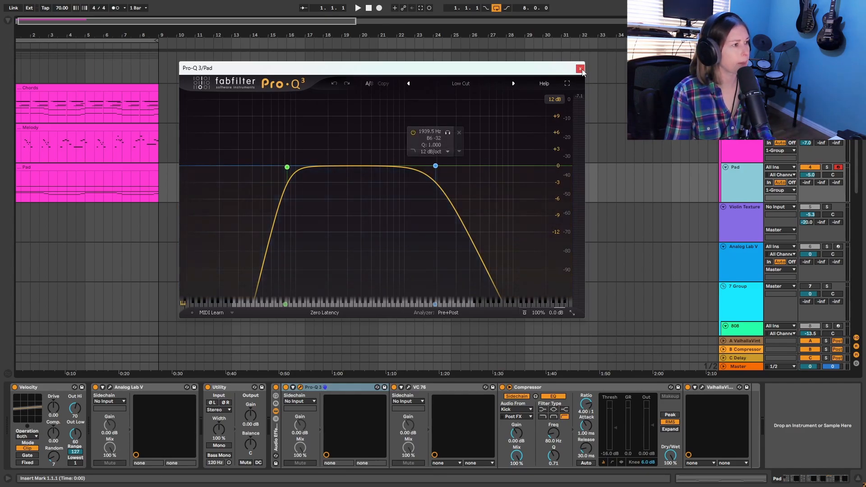
Close the Pad track's Pro-Q 3 window, examine its ValhallaVintageVerb settings and display the Chords track's device chain.
{"action": "left_click", "coordinate": [581, 69]}
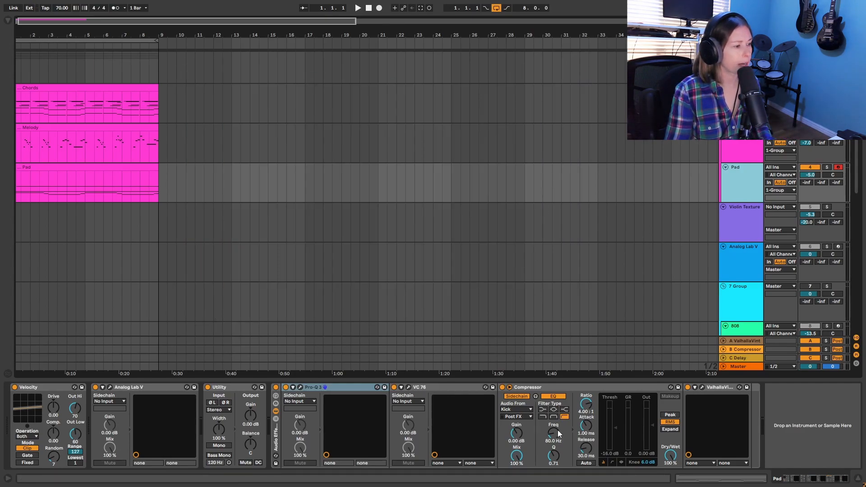
{"action": "left_click", "coordinate": [703, 388]}
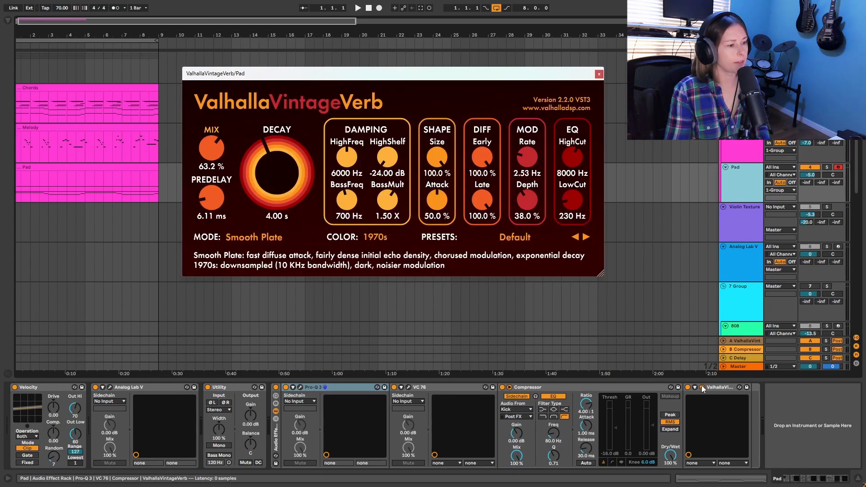
{"action": "left_click", "coordinate": [599, 75]}
{"action": "left_click", "coordinate": [740, 88]}
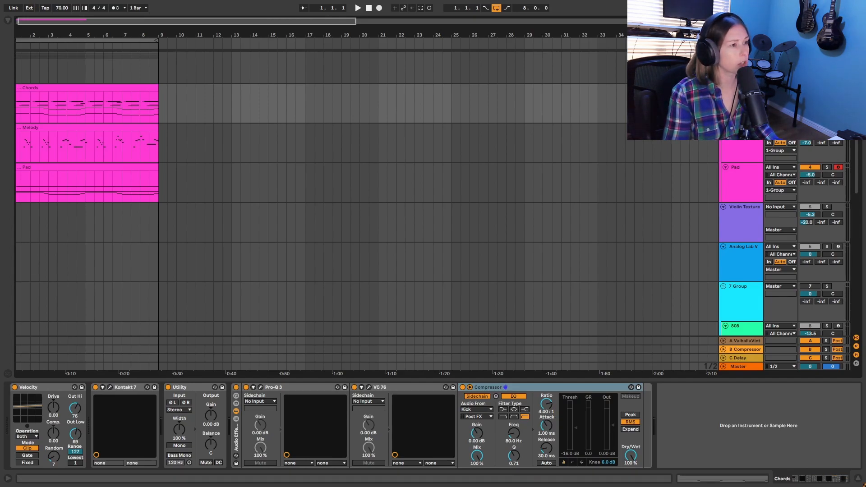
{"action": "left_click", "coordinate": [743, 59]}
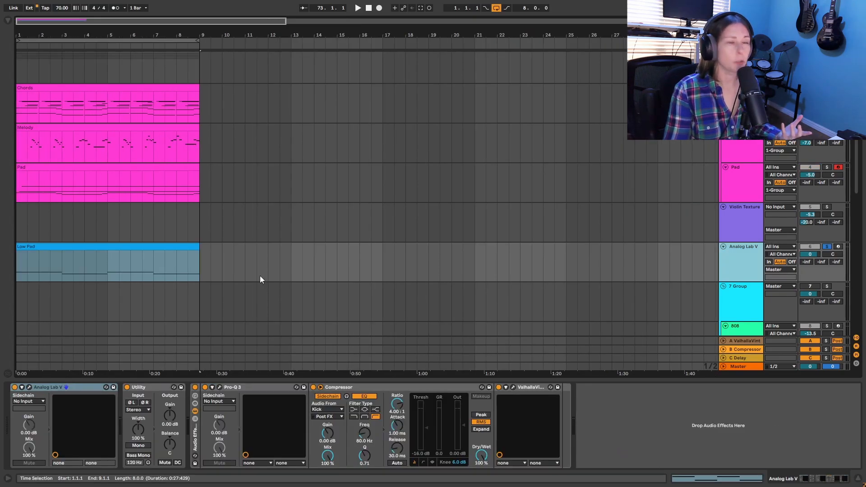
View the Backdraught preset in Analog Lab V and open the Low Pad clip's notes in an enlarged piano roll.
{"action": "left_click", "coordinate": [29, 388]}
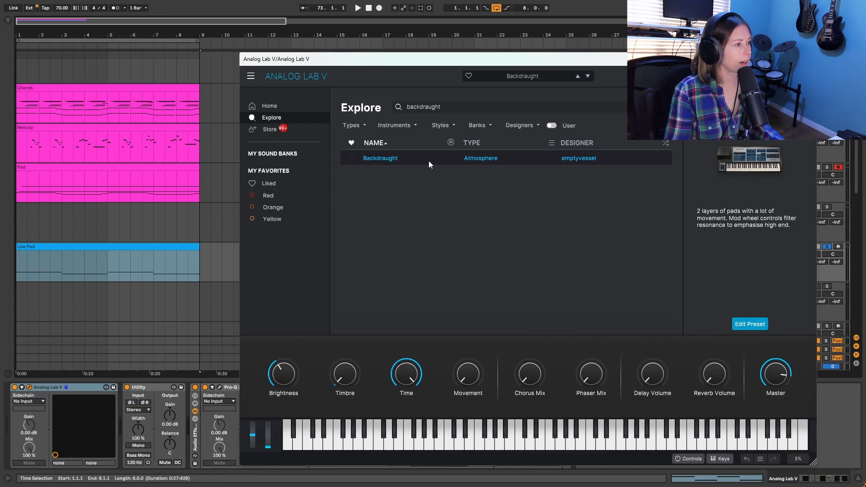
{"action": "left_click", "coordinate": [807, 60]}
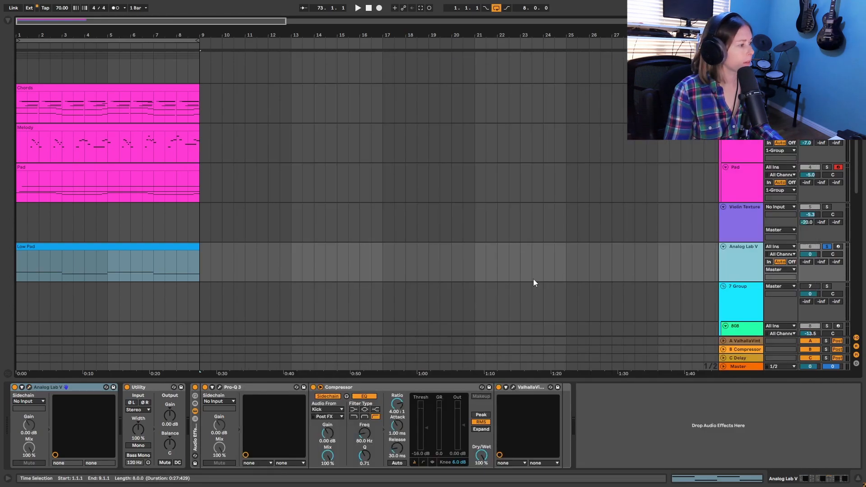
{"action": "left_click", "coordinate": [151, 254]}
{"action": "left_click", "coordinate": [754, 479]}
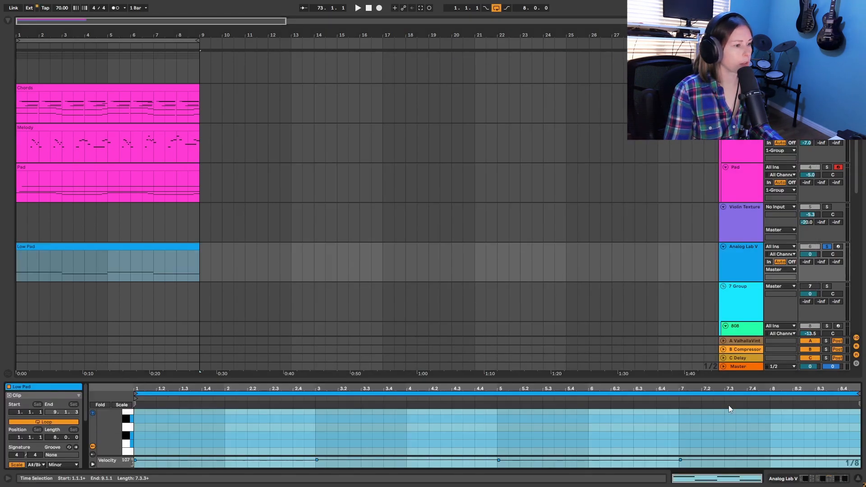
{"action": "left_click_drag", "start_coordinate": [720, 382], "coordinate": [677, 19]}
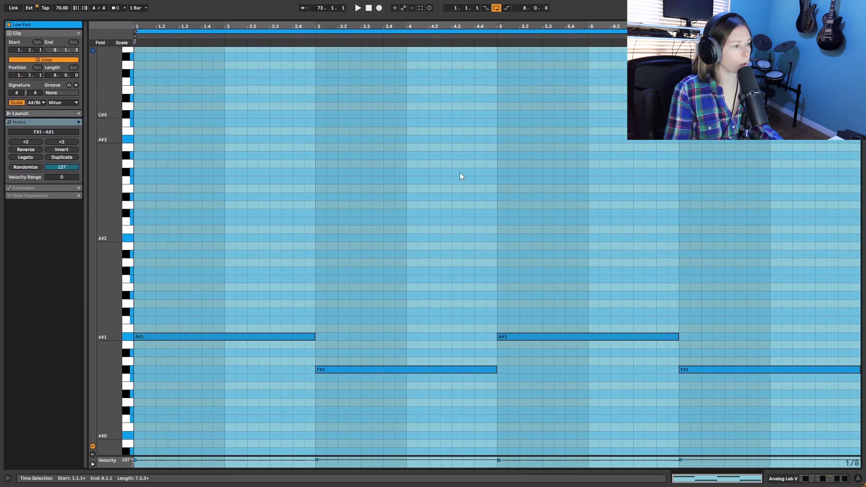
Play back the Low Pad notes briefly, shrink the note editor and return to the track's device chain.
{"action": "left_click", "coordinate": [164, 364]}
{"action": "left_click", "coordinate": [357, 8]}
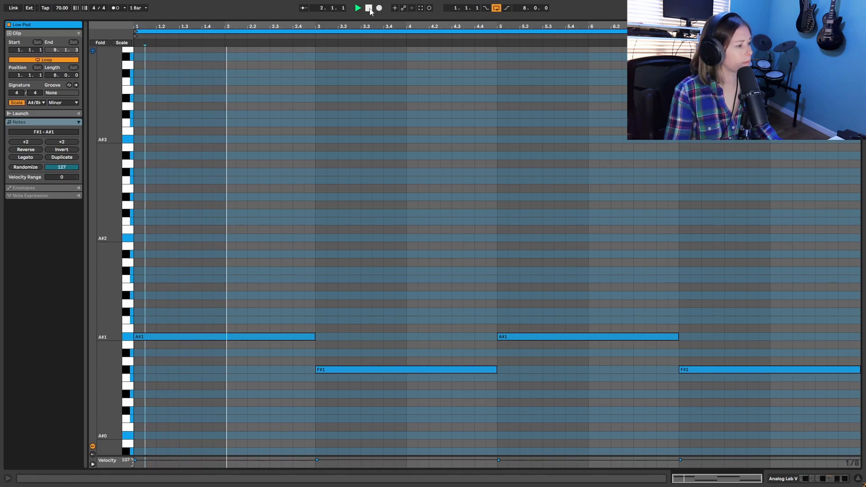
{"action": "left_click", "coordinate": [372, 12]}
{"action": "left_click", "coordinate": [371, 10]}
{"action": "left_click_drag", "start_coordinate": [390, 19], "coordinate": [387, 374]}
{"action": "left_click", "coordinate": [823, 479]}
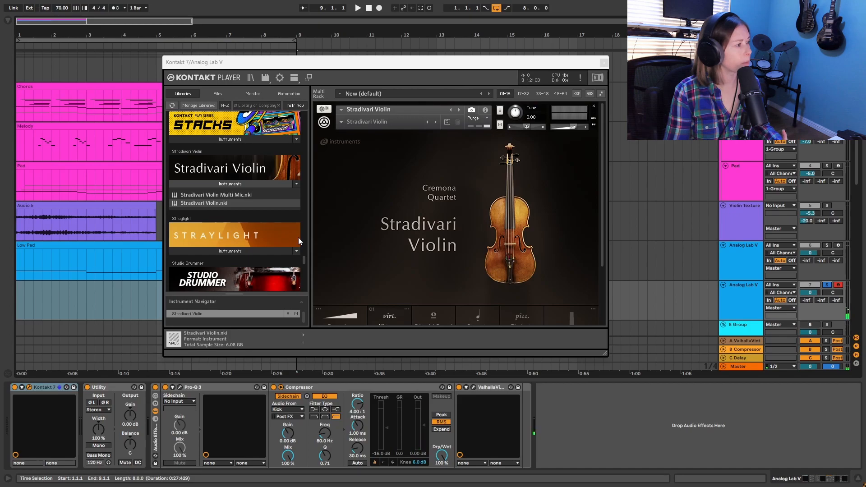
Close the Stradivari Violin window, bypass the Violin Texture track's Audio Effect Rack and play its audio clip soloed.
{"action": "left_click", "coordinate": [604, 63]}
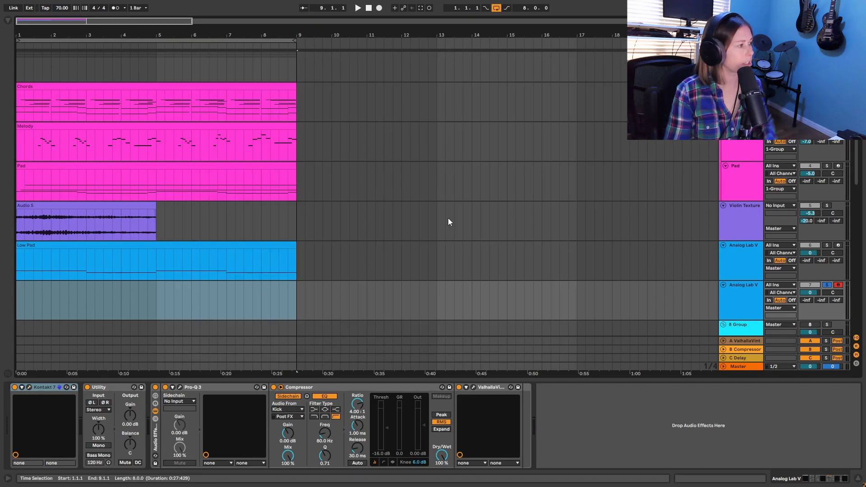
{"action": "left_click", "coordinate": [82, 207]}
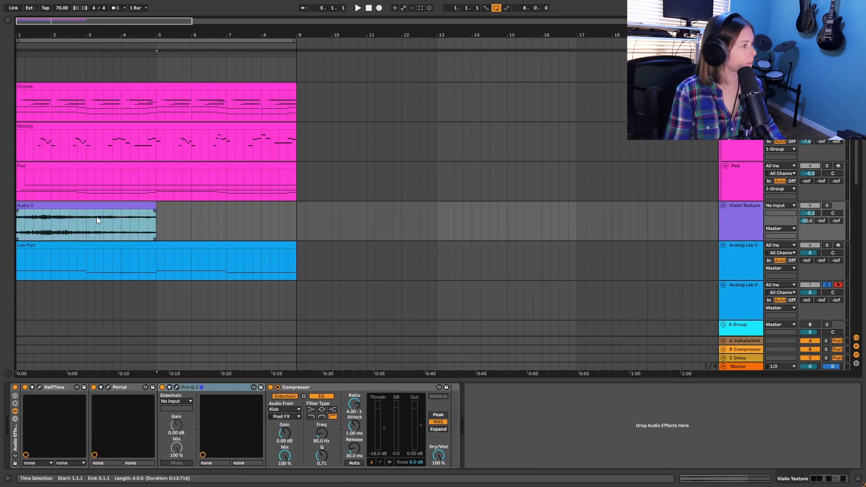
{"action": "left_click", "coordinate": [15, 388]}
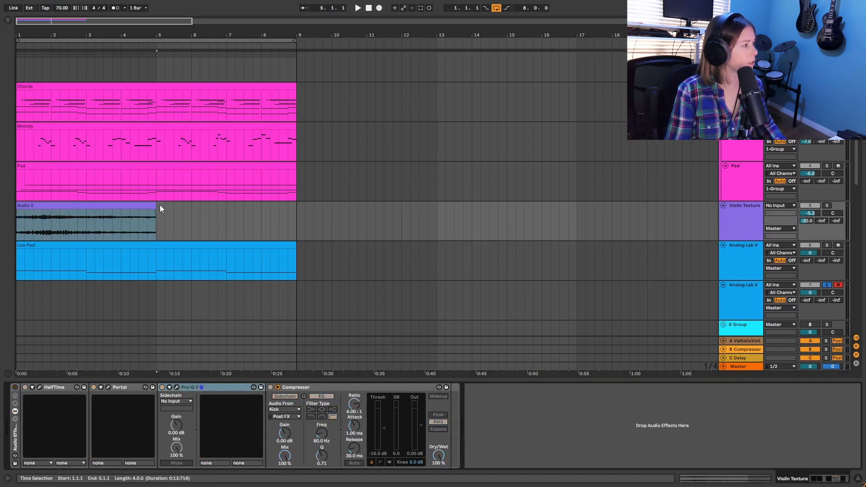
{"action": "left_click", "coordinate": [133, 206]}
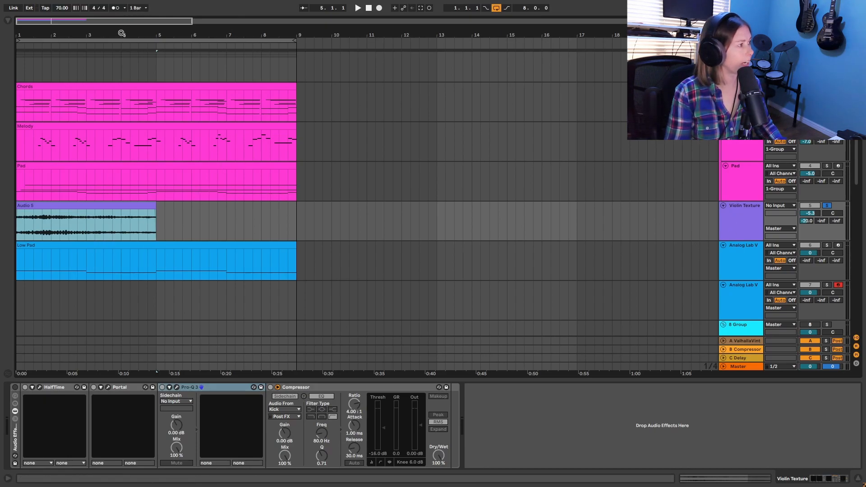
{"action": "left_click", "coordinate": [357, 9]}
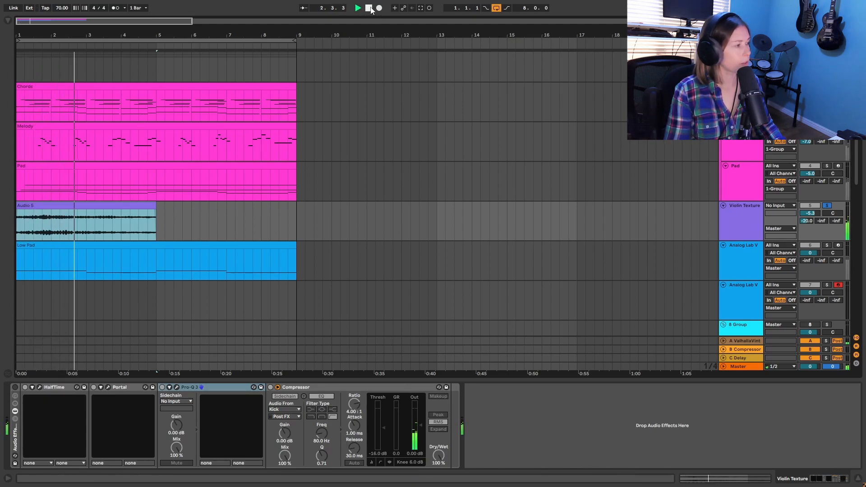
Stop playback and examine the Violin Texture track's Portal effect with its Chordal Clouds preset.
{"action": "left_click", "coordinate": [369, 9]}
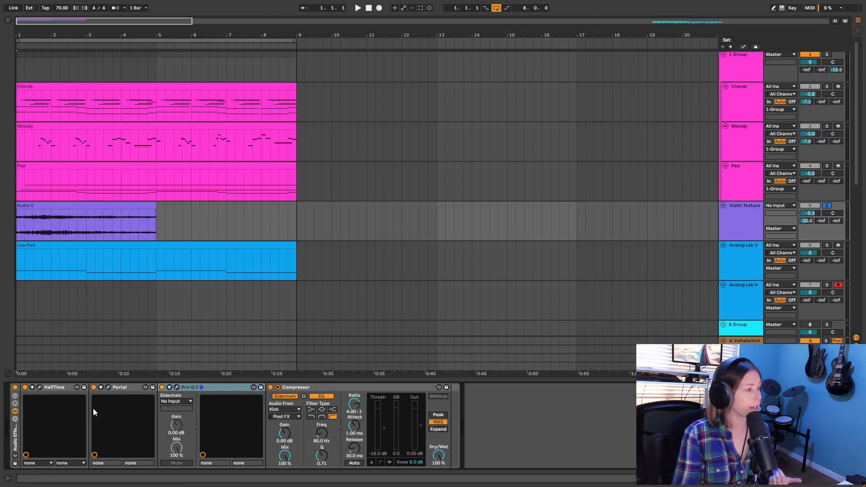
{"action": "left_click", "coordinate": [108, 387]}
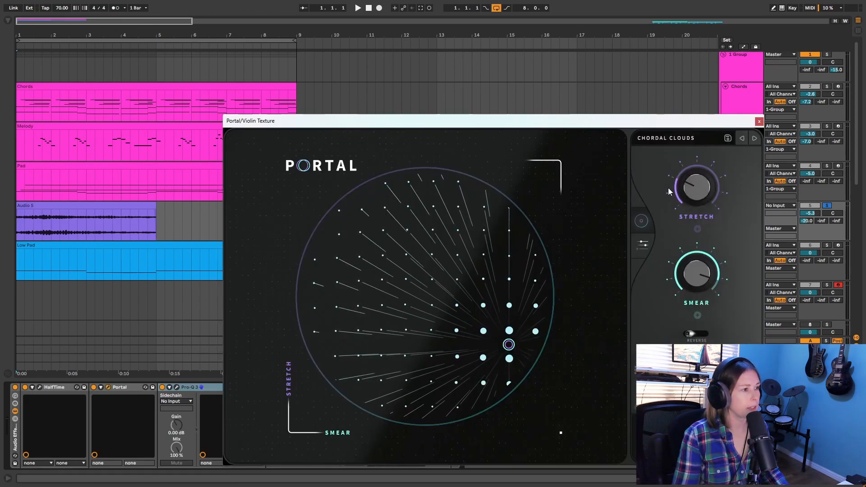
{"action": "left_click_drag", "start_coordinate": [702, 121], "coordinate": [708, 54]}
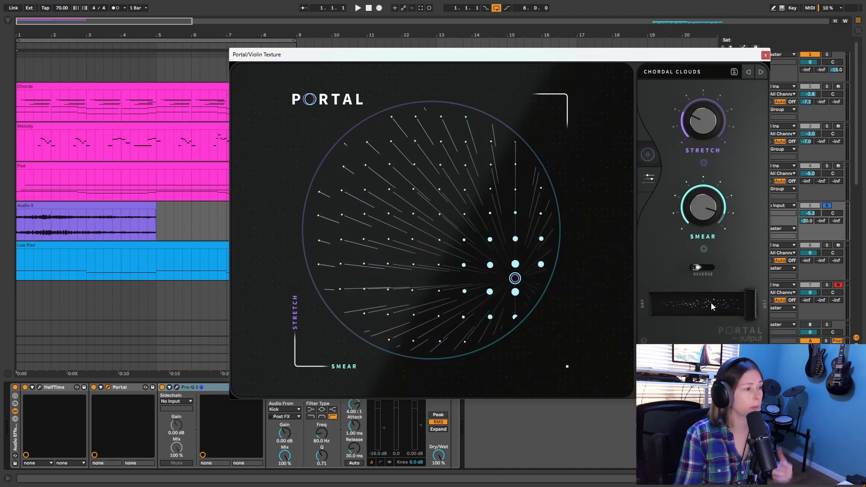
{"action": "left_click", "coordinate": [766, 55]}
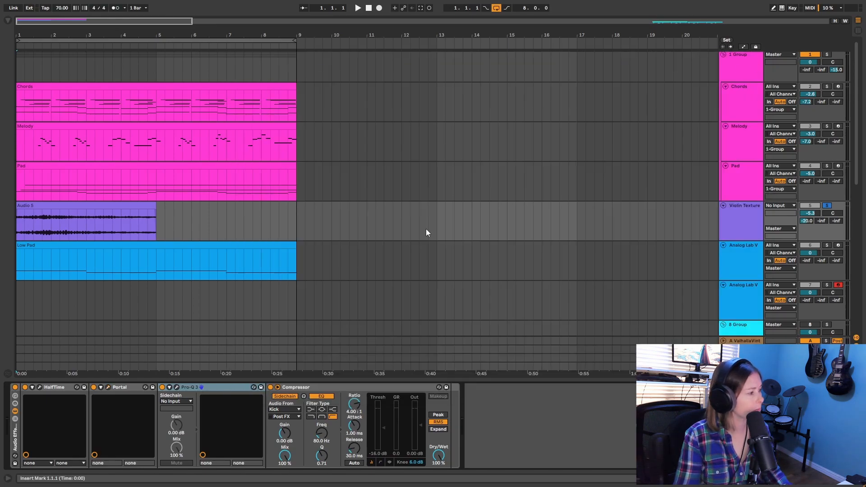
View the Violin Texture track's Pro-Q 3 filter curve and play its Audio 5 clip from the start.
{"action": "left_click", "coordinate": [177, 388]}
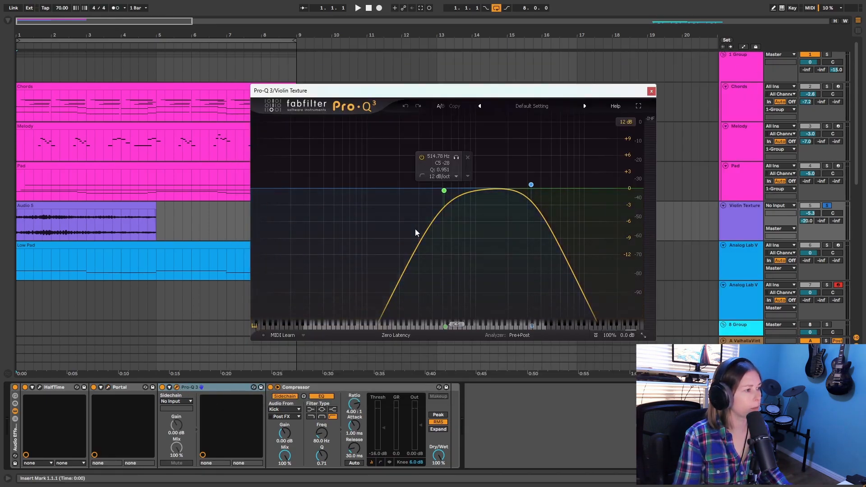
{"action": "left_click", "coordinate": [652, 91]}
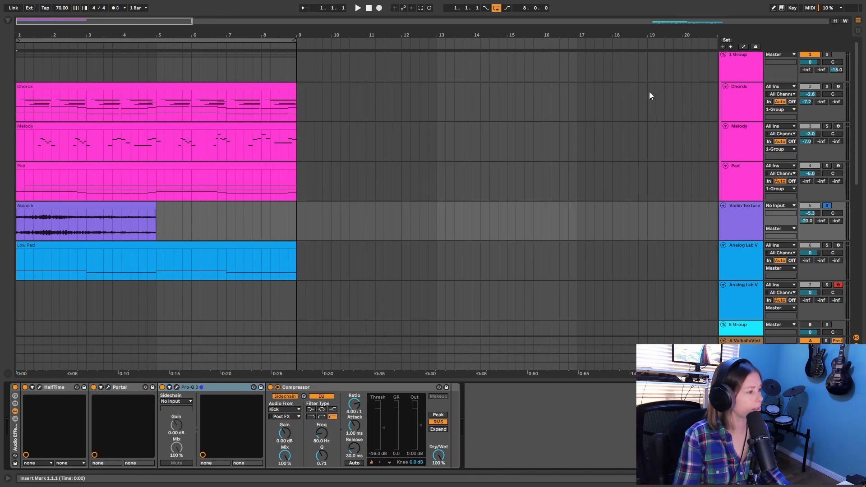
{"action": "left_click", "coordinate": [78, 206]}
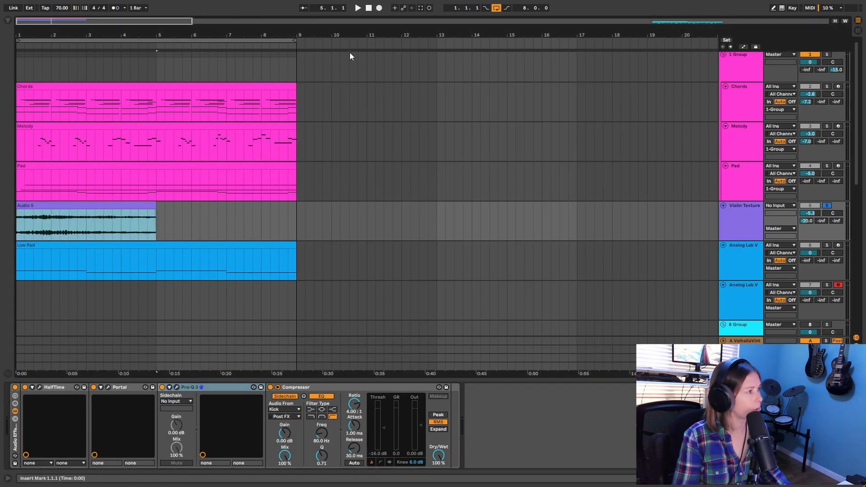
{"action": "left_click", "coordinate": [368, 8]}
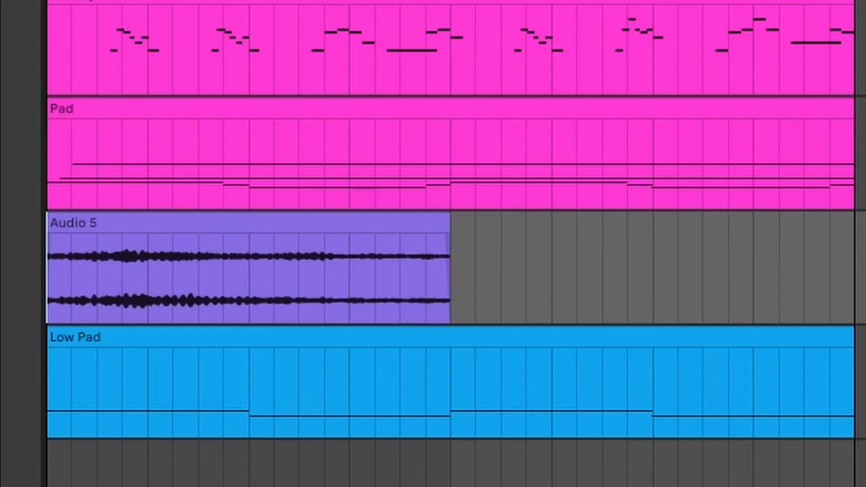
{"action": "key", "text": "space"}
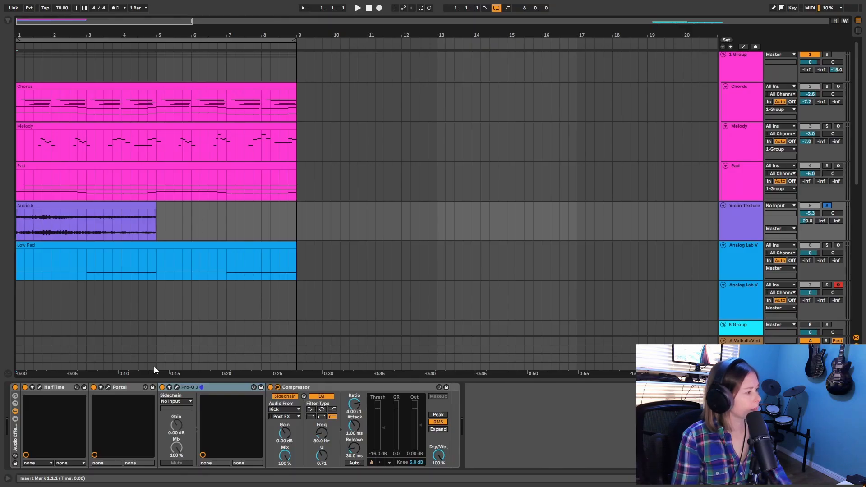
{"action": "left_click", "coordinate": [109, 387]}
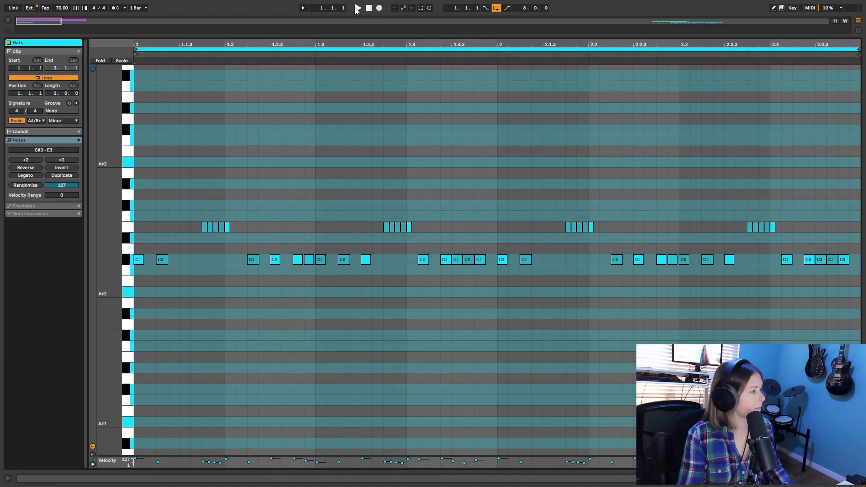
Play the Hats clip's notes and check the attack and sustain values in the track's Transient Master.
{"action": "left_click", "coordinate": [357, 9]}
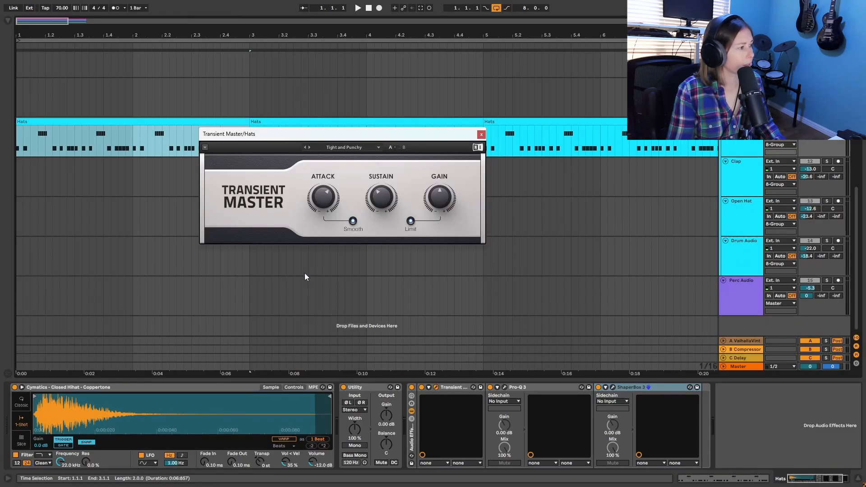
{"action": "mouse_move", "coordinate": [331, 195]}
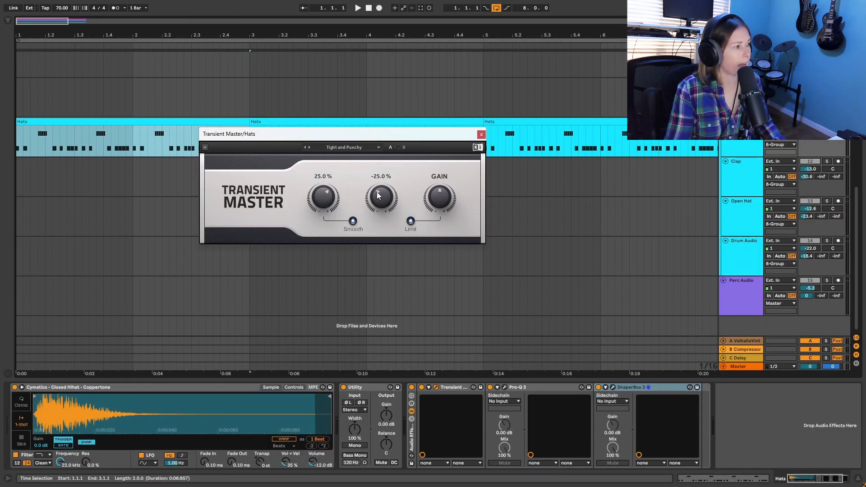
{"action": "left_click", "coordinate": [481, 135]}
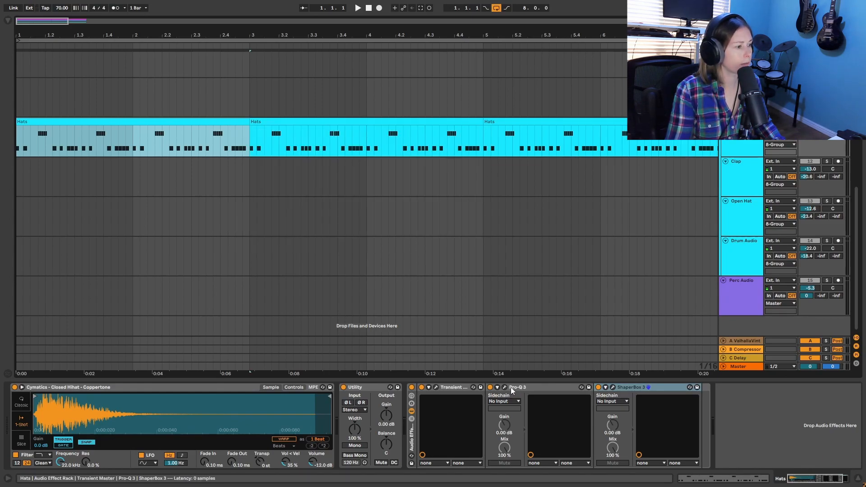
Examine the Hats track's Pro-Q 3 low cut and audition the panning curve in ShaperBox 3.
{"action": "left_click", "coordinate": [506, 388]}
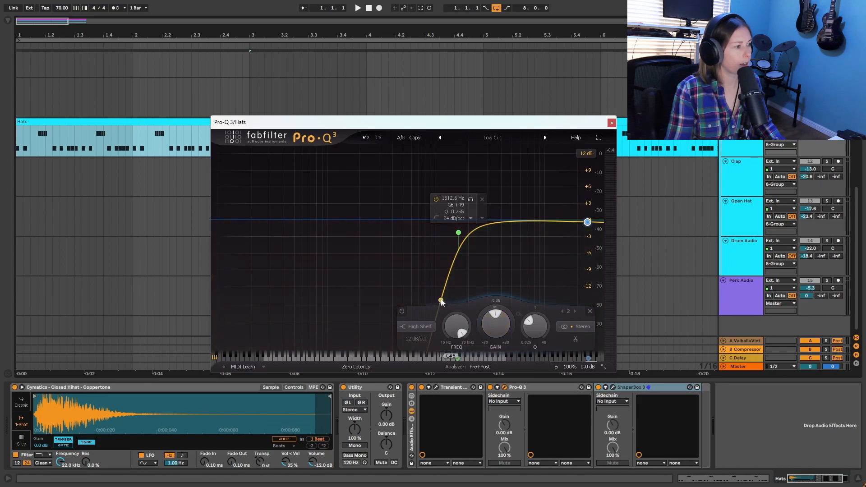
{"action": "left_click", "coordinate": [612, 123]}
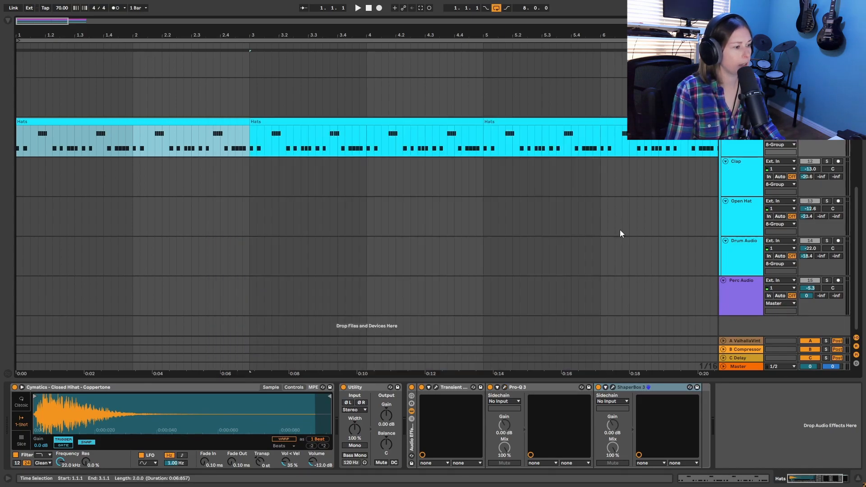
{"action": "left_click", "coordinate": [612, 388]}
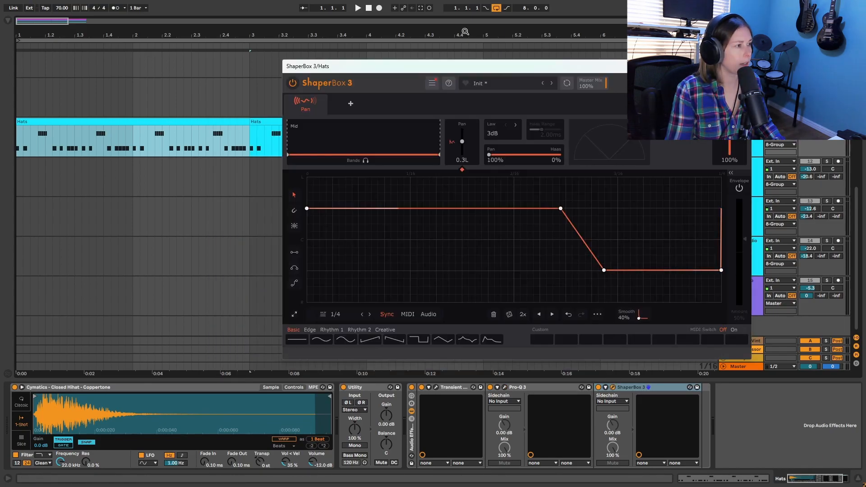
{"action": "left_click", "coordinate": [358, 7]}
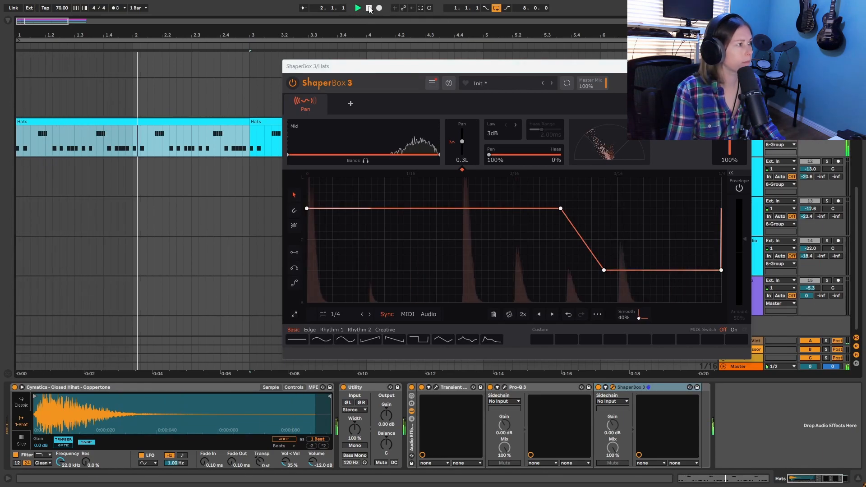
{"action": "left_click", "coordinate": [368, 8]}
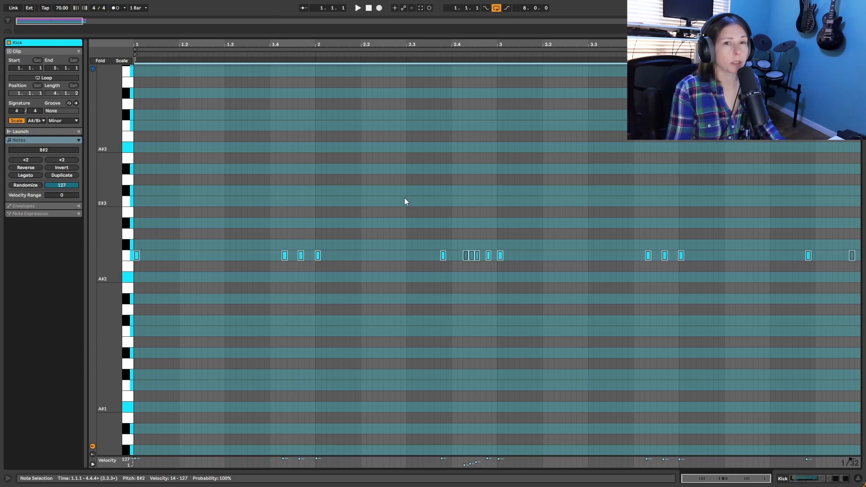
Play back the Kick, 808, clap and open hat patterns in turn.
{"action": "left_click", "coordinate": [358, 8]}
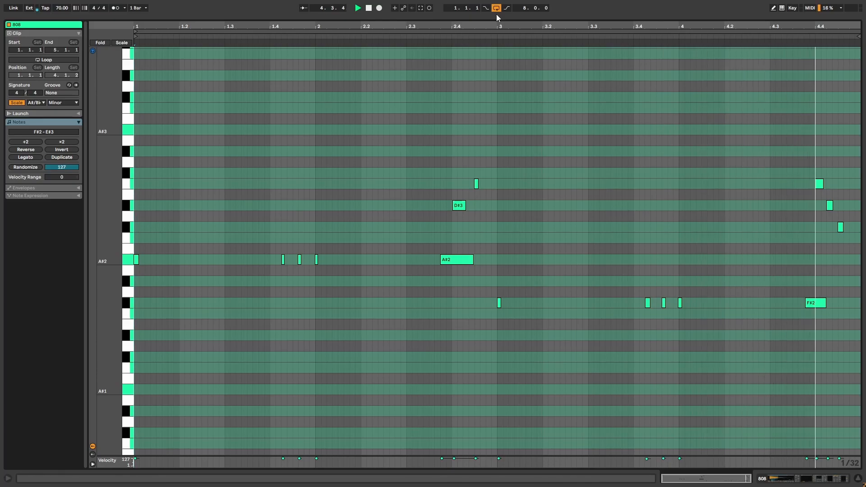
{"action": "key", "text": "space"}
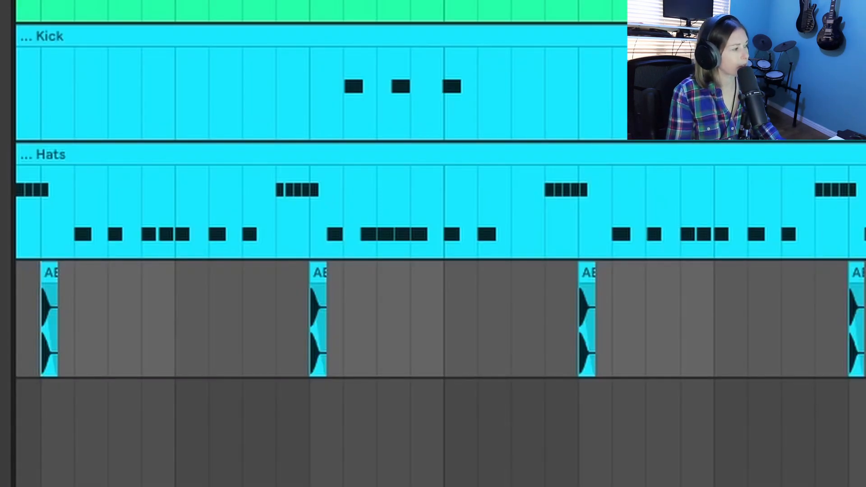
{"action": "key", "text": "space"}
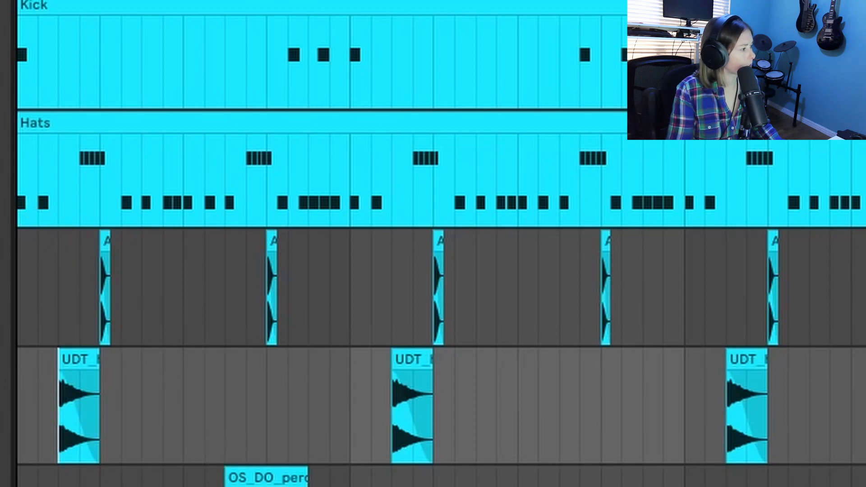
{"action": "key", "text": "space"}
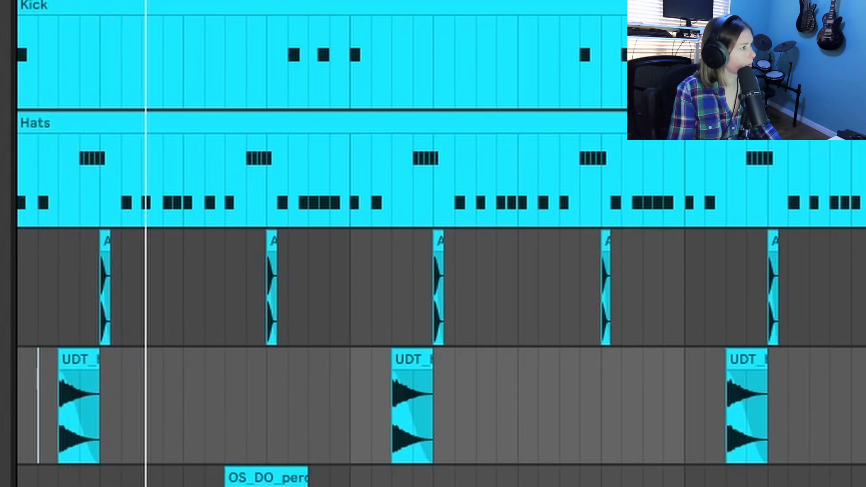
Audition the OS_DO_perc clip by itself, then from just before its start.
{"action": "scroll", "coordinate": [228, 386], "scroll_direction": "down", "scroll_amount": 3}
{"action": "left_click", "coordinate": [225, 377]}
{"action": "key", "text": "space"}
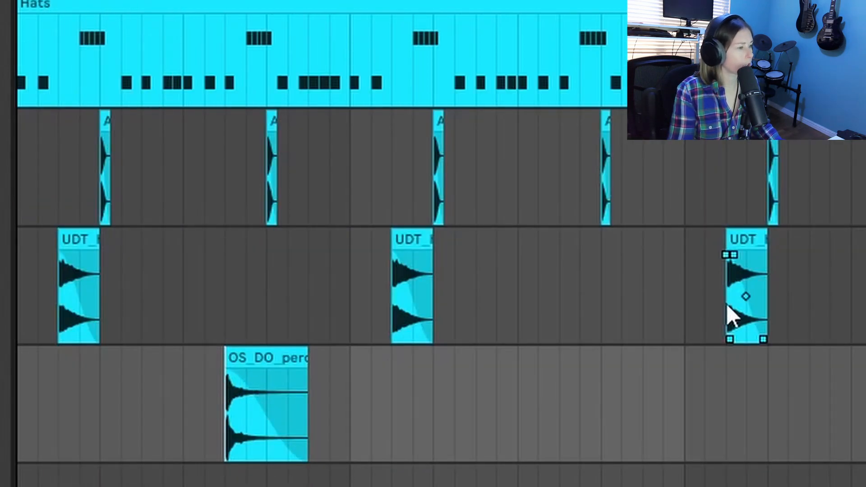
{"action": "left_click", "coordinate": [204, 404]}
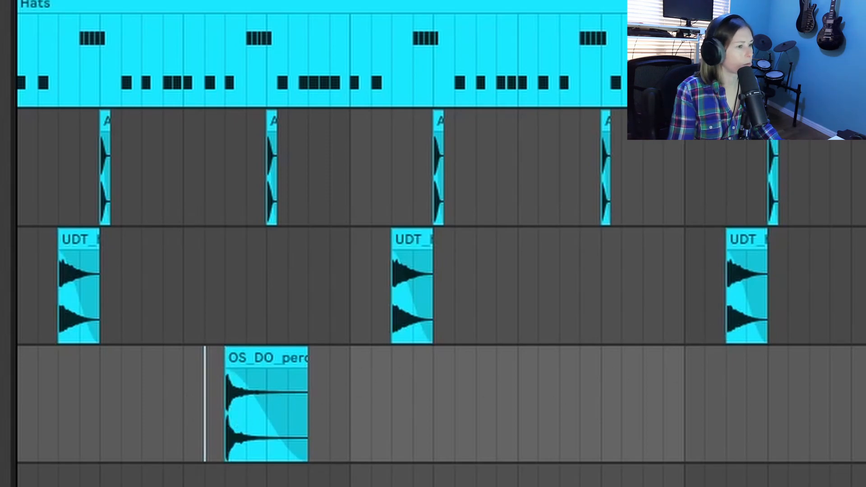
{"action": "key", "text": "space"}
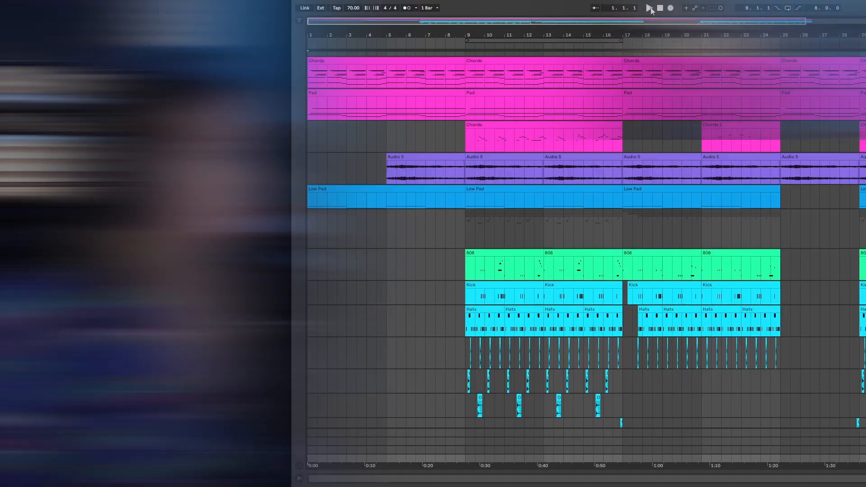
Play the full arrangement from bar 1 and follow its later sections in the timeline.
{"action": "left_click", "coordinate": [650, 9]}
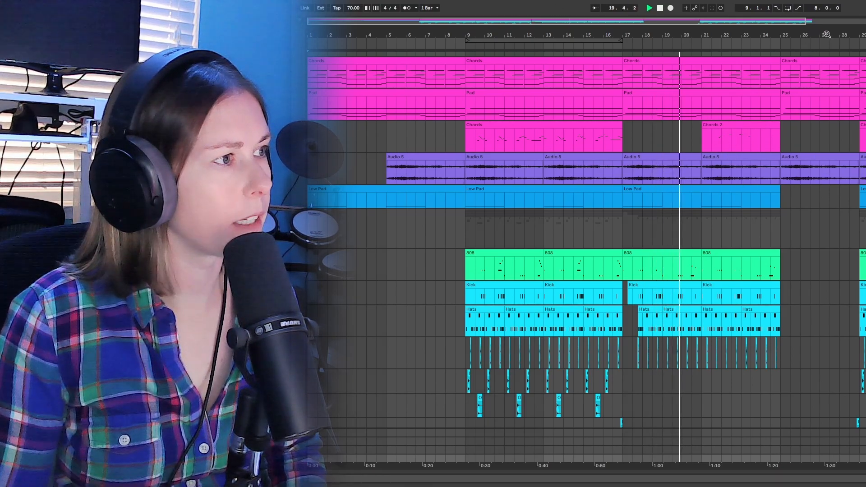
{"action": "left_click_drag", "start_coordinate": [835, 32], "coordinate": [771, 45]}
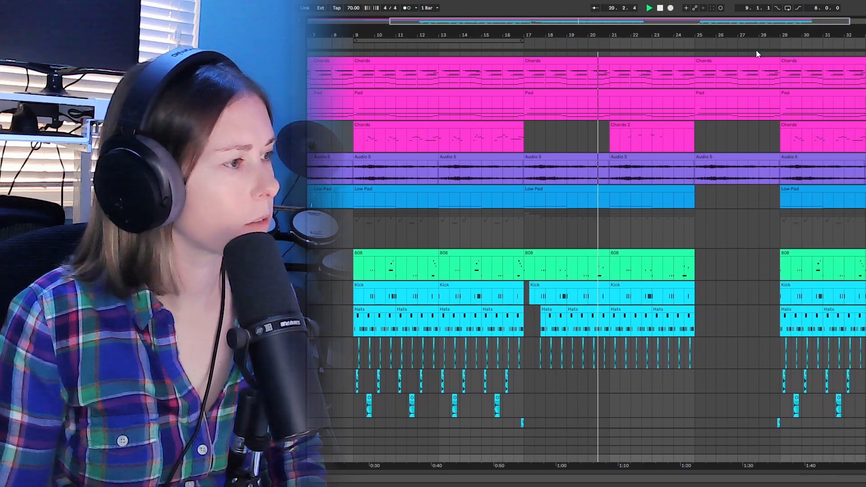